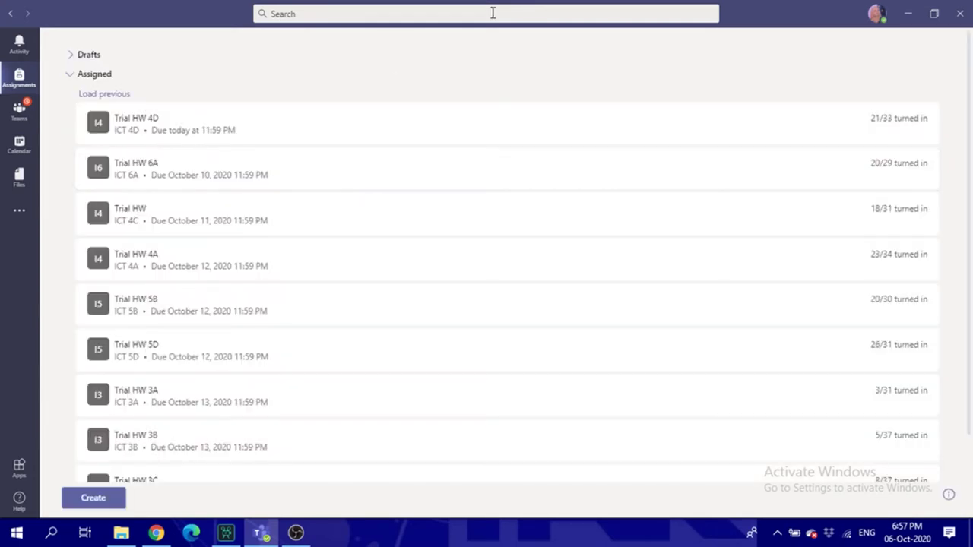
Start a new assignment for the year 3 ICT class.
{"action": "left_click", "coordinate": [118, 511]}
{"action": "left_click", "coordinate": [133, 433]}
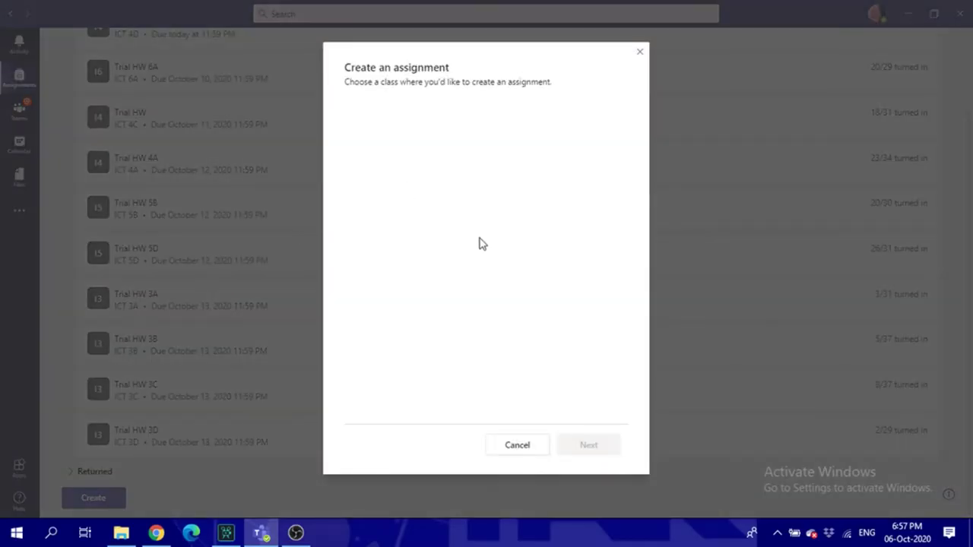
{"action": "scroll", "coordinate": [479, 251], "scroll_direction": "down", "scroll_amount": 3}
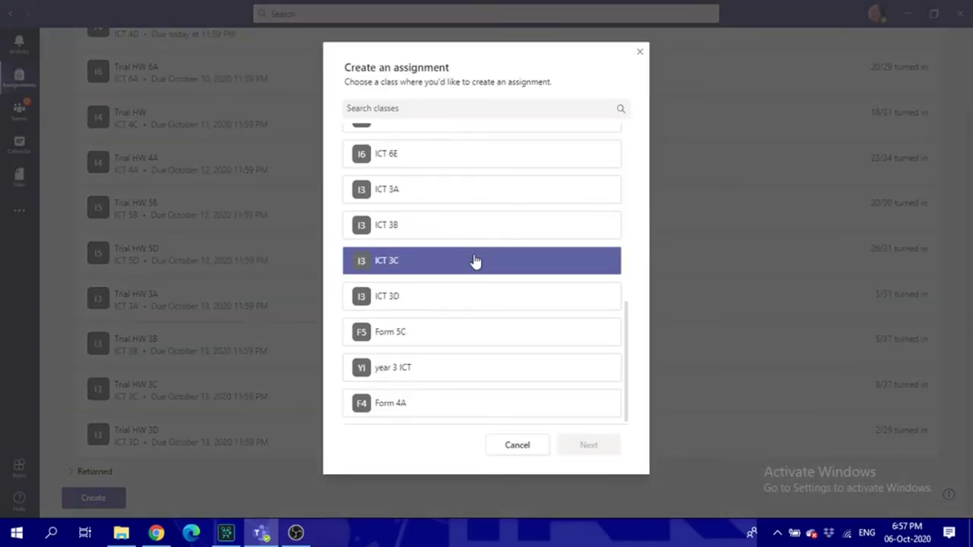
{"action": "left_click", "coordinate": [413, 380]}
{"action": "left_click", "coordinate": [592, 447]}
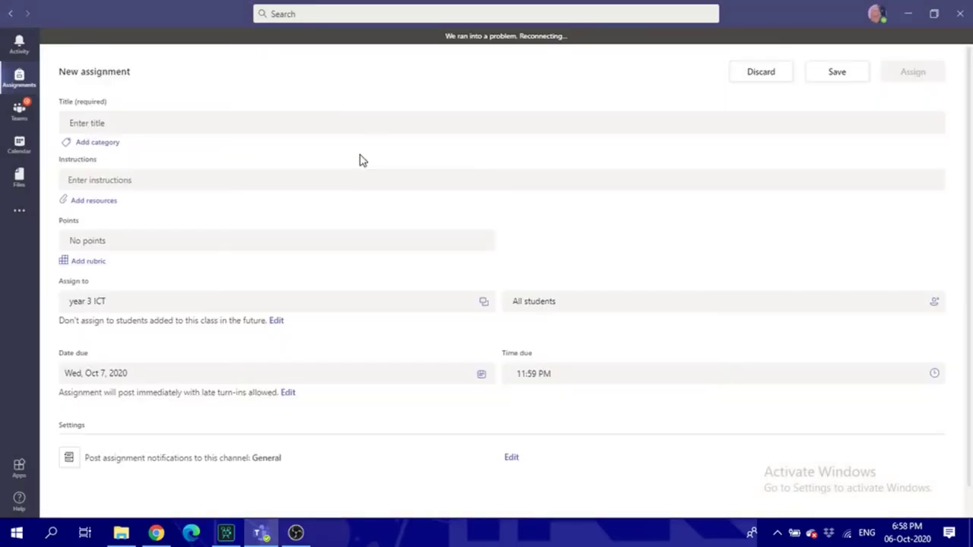
Title the assignment "English WB Pg 12".
{"action": "left_click", "coordinate": [330, 124]}
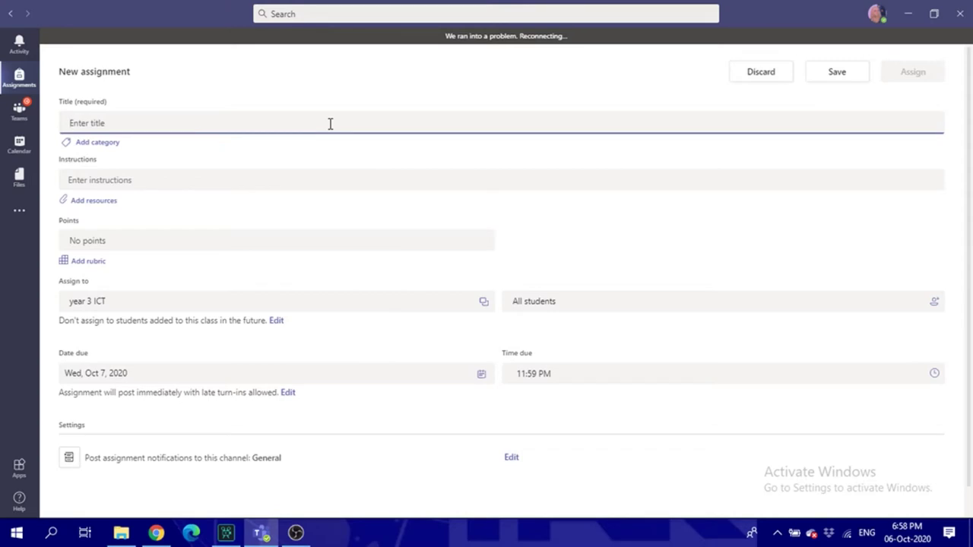
{"action": "type", "text": "English WB P"}
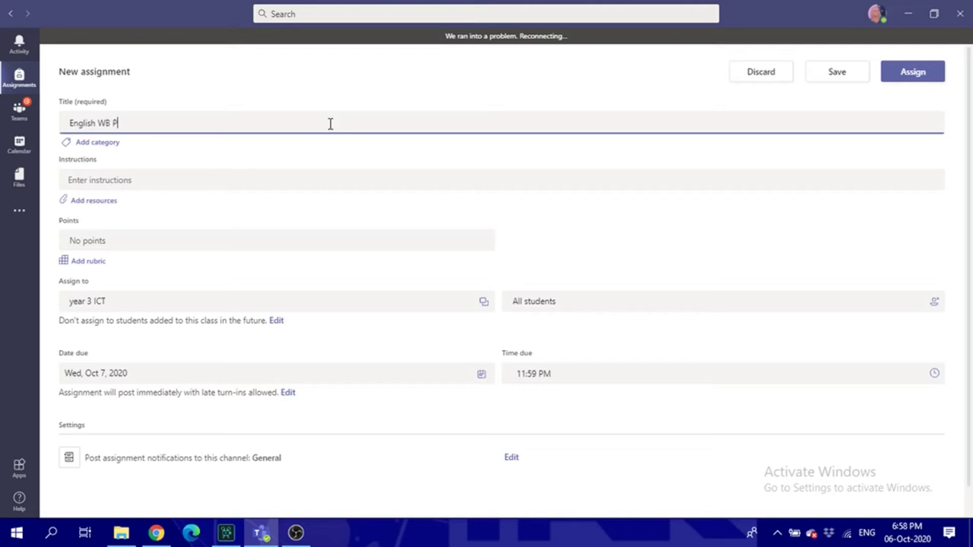
{"action": "type", "text": "g 12"}
Enter the instructions "open page 12", "answer on your WB" and "scan then attach your work" on three separate lines.
{"action": "left_click", "coordinate": [112, 186]}
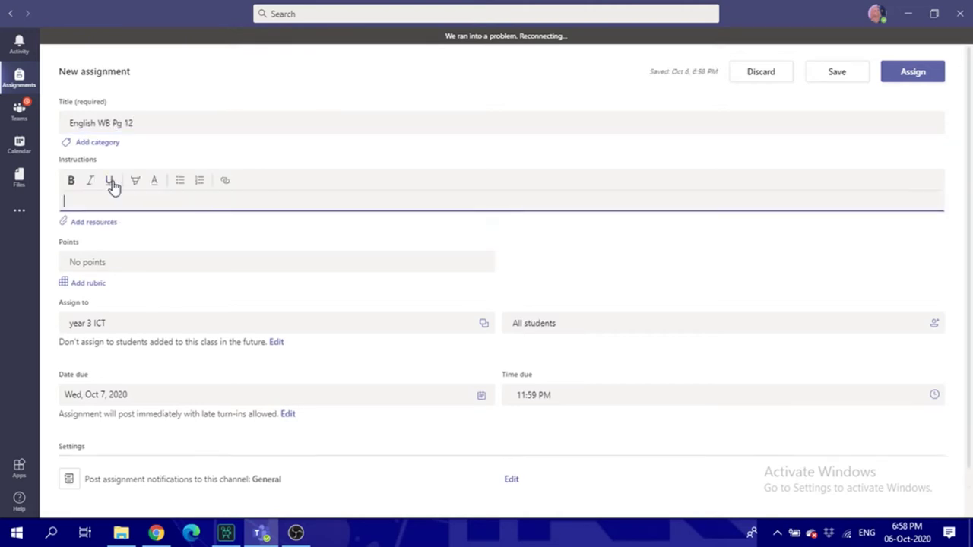
{"action": "type", "text": "open page 12"}
{"action": "key", "text": "Return"}
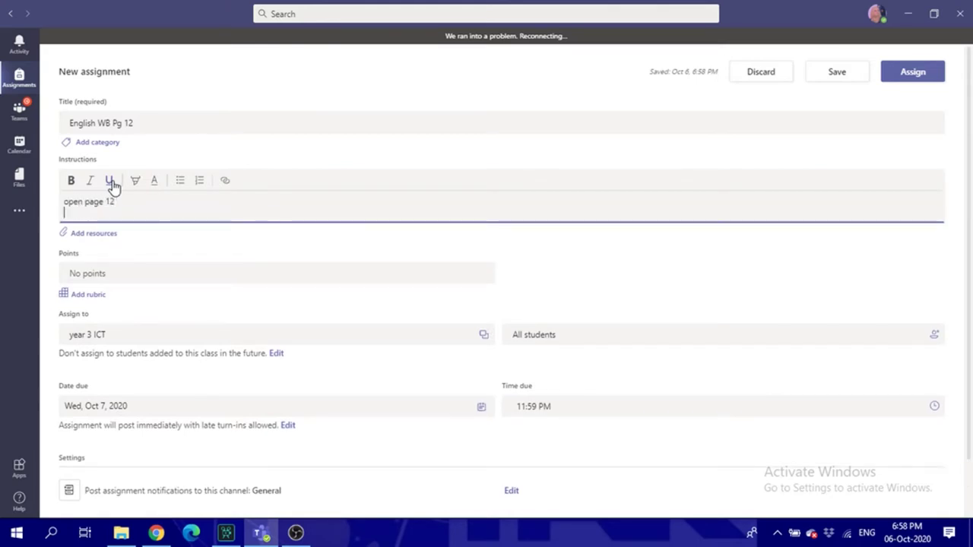
{"action": "type", "text": "answer on your WB"}
{"action": "key", "text": "Return"}
{"action": "type", "text": "scann"}
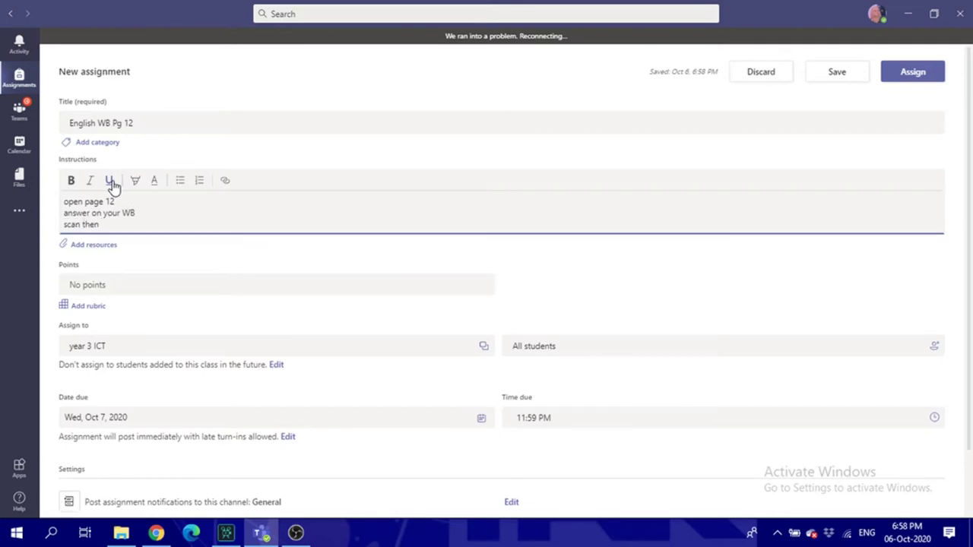
{"action": "type", "text": "then attached your work"}
{"action": "left_click", "coordinate": [107, 286]}
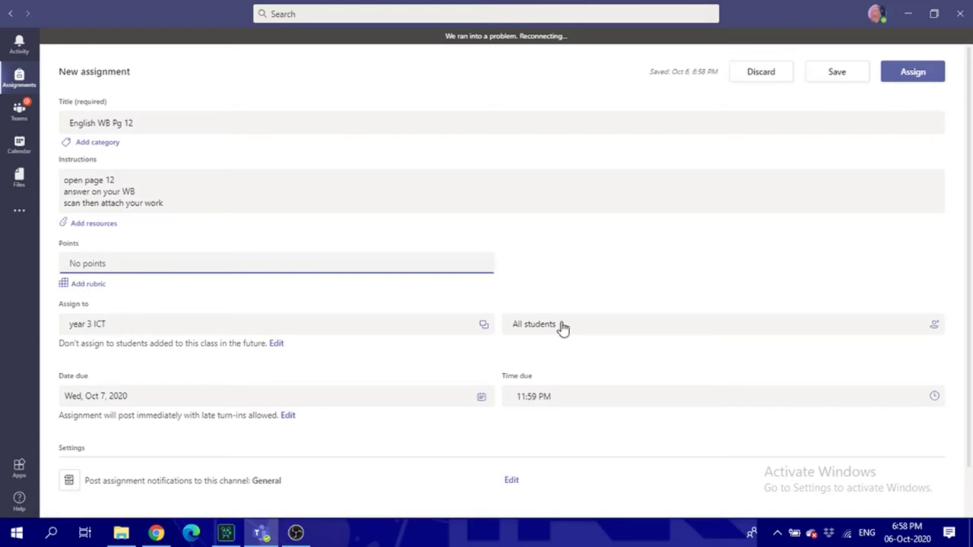
Set the English workbook assignment's due date to Thu, Oct 8, 2020 and assign it to the class.
{"action": "left_click", "coordinate": [181, 400]}
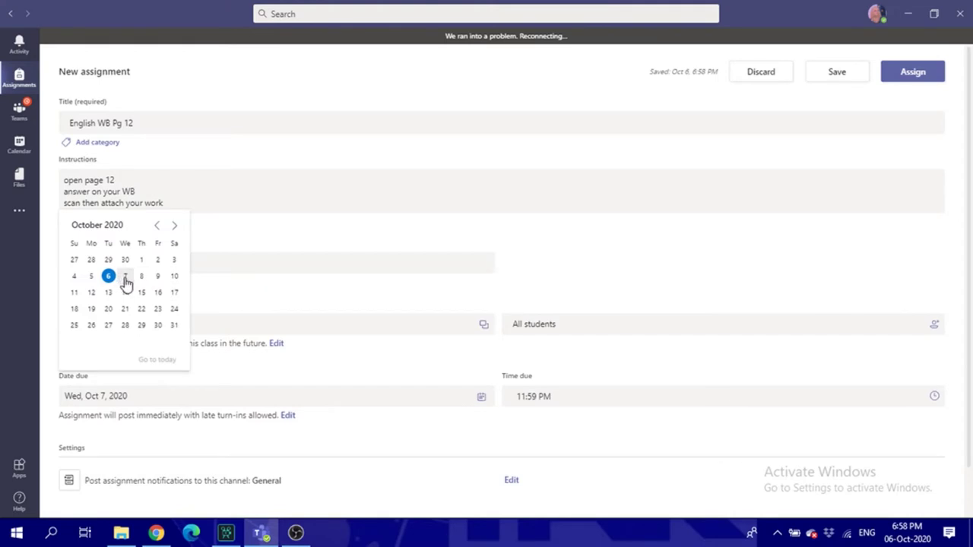
{"action": "left_click", "coordinate": [141, 277]}
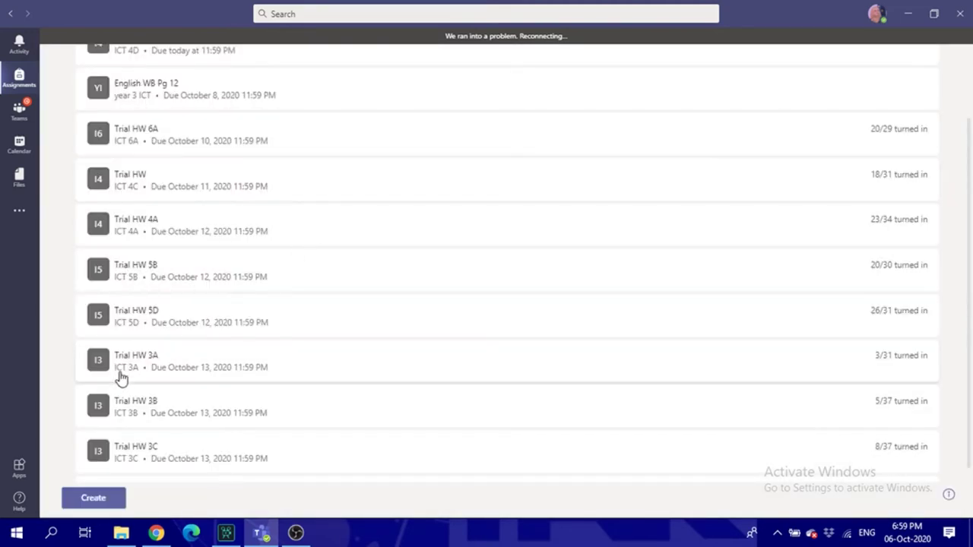
{"action": "scroll", "coordinate": [120, 375], "scroll_direction": "up", "scroll_amount": 2}
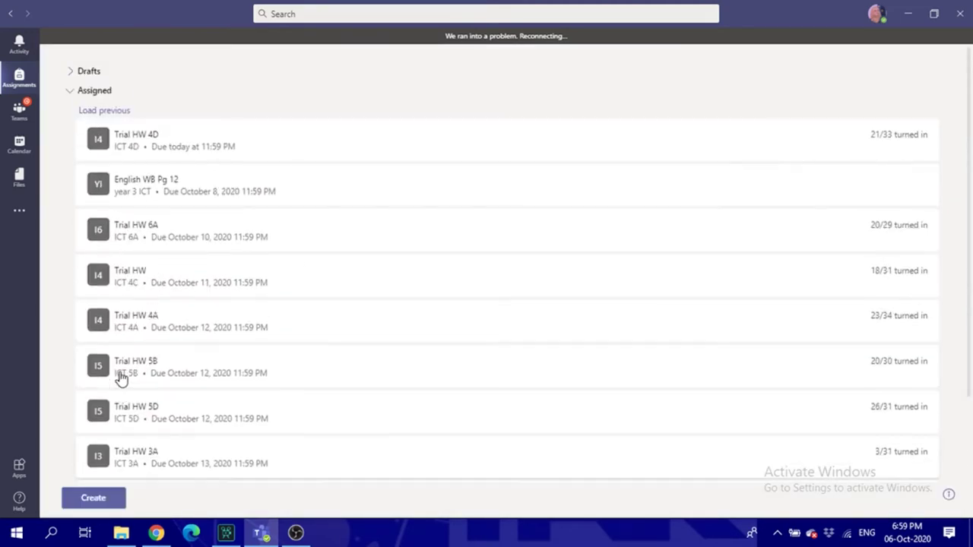
Create another assignment for the year 3 ICT class.
{"action": "left_click", "coordinate": [95, 500]}
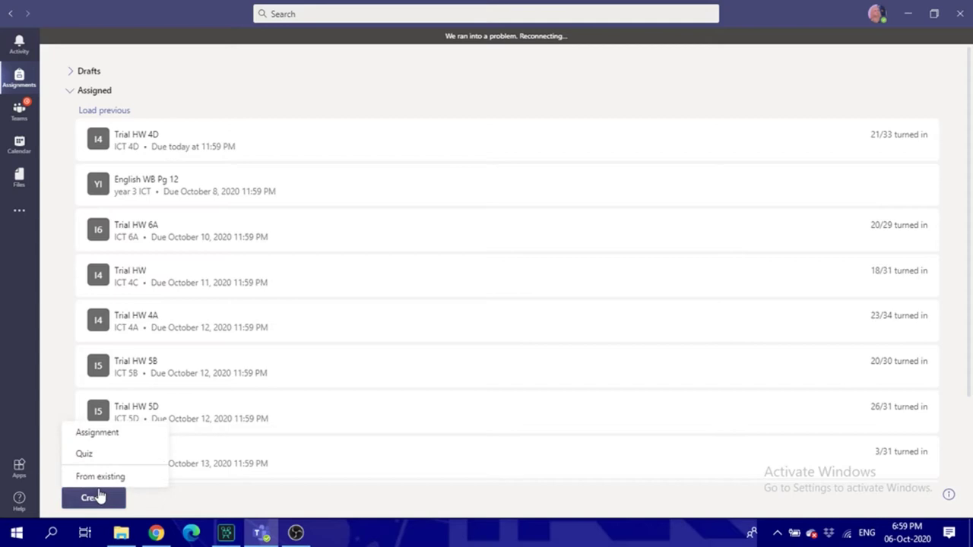
{"action": "left_click", "coordinate": [110, 435]}
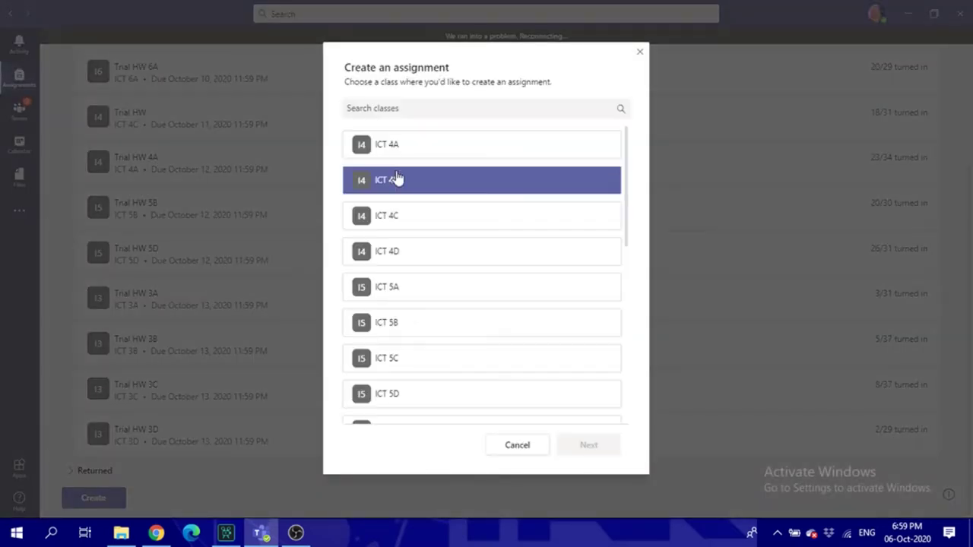
{"action": "scroll", "coordinate": [456, 228], "scroll_direction": "down", "scroll_amount": 8}
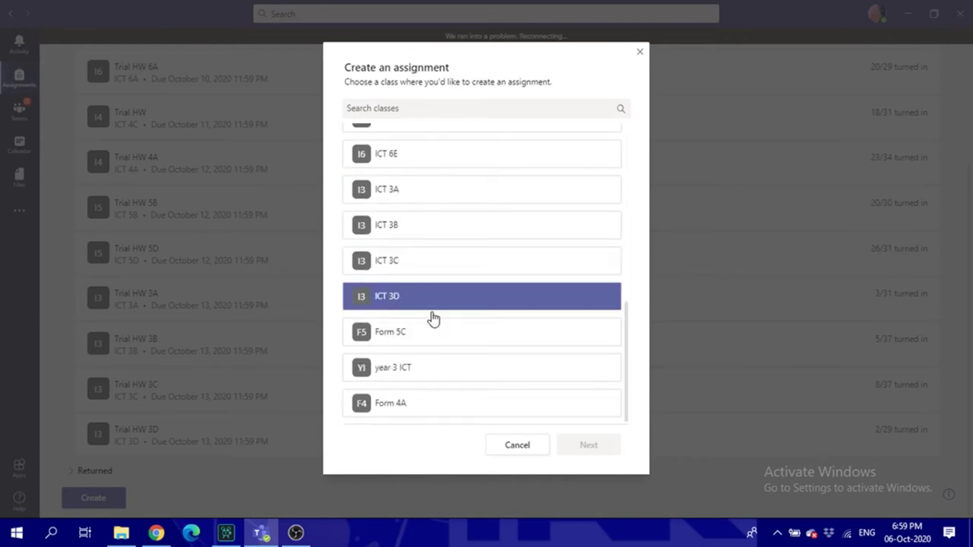
{"action": "left_click", "coordinate": [397, 373]}
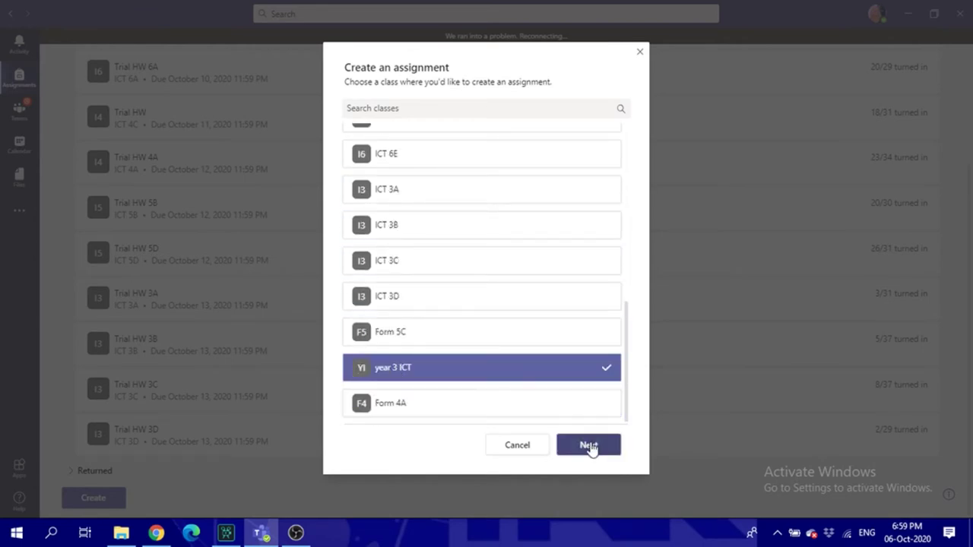
{"action": "left_click", "coordinate": [591, 446]}
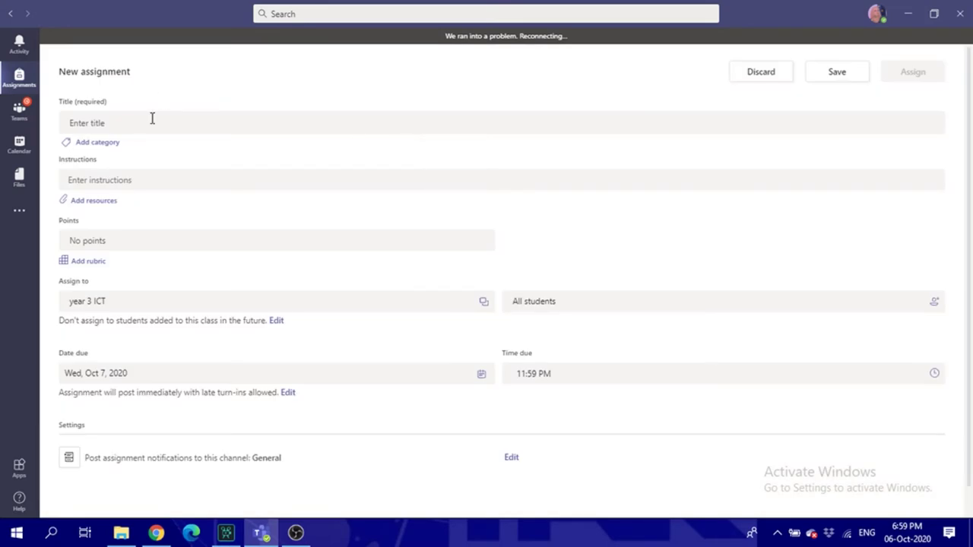
Title the new assignment "WRITING HW 1".
{"action": "left_click", "coordinate": [152, 119]}
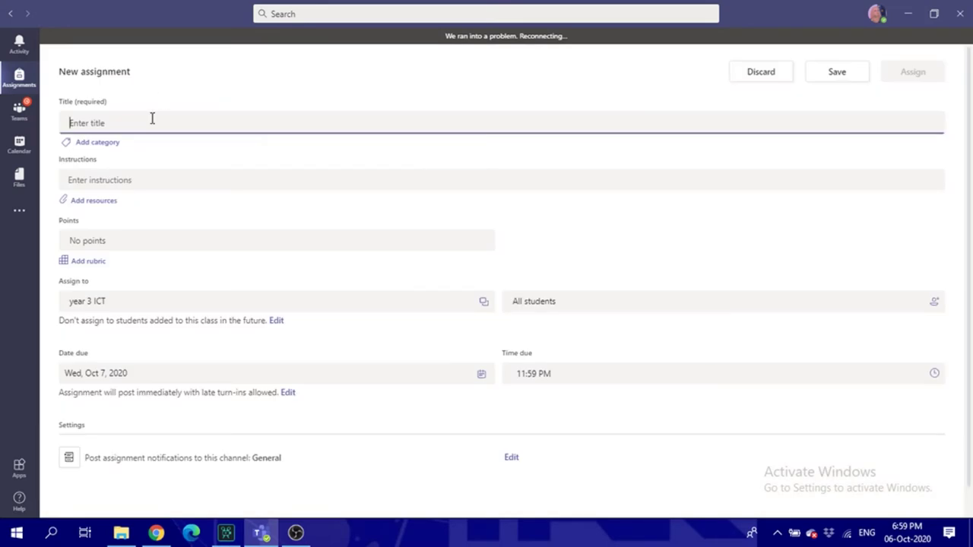
{"action": "type", "text": "WRITING"}
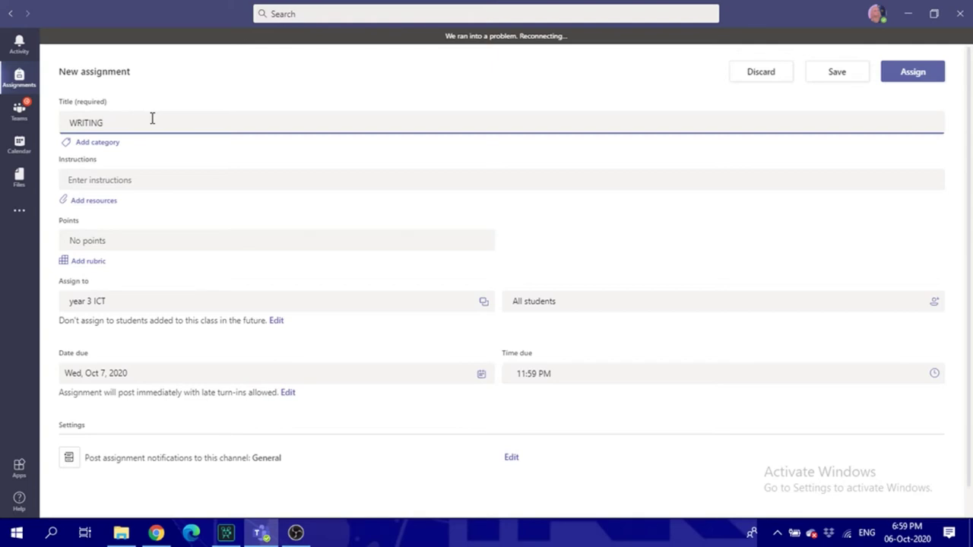
{"action": "type", "text": " HW 1"}
Enter the instructions "open the attached word document, then add your answers in it" and, on a second line, "return it after your done".
{"action": "left_click", "coordinate": [109, 185]}
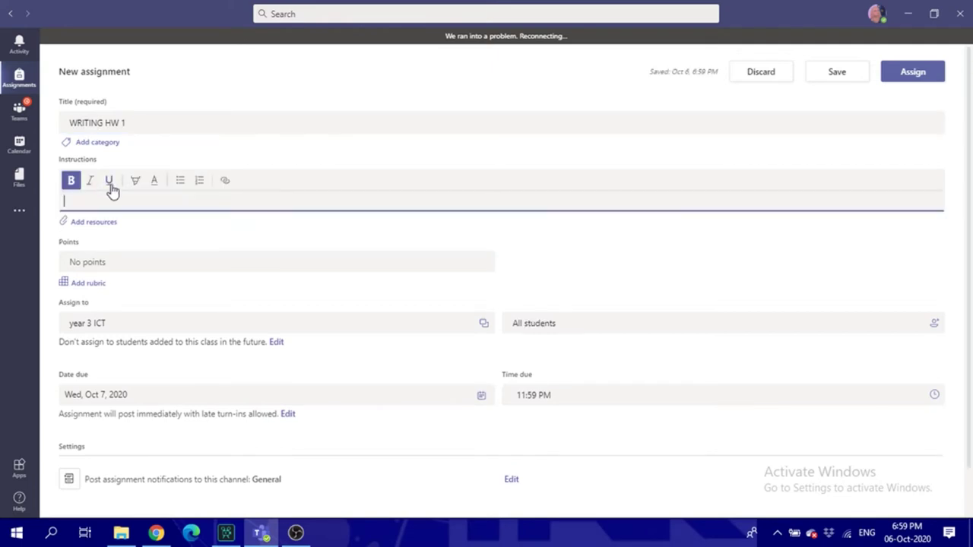
{"action": "type", "text": "open the attached"}
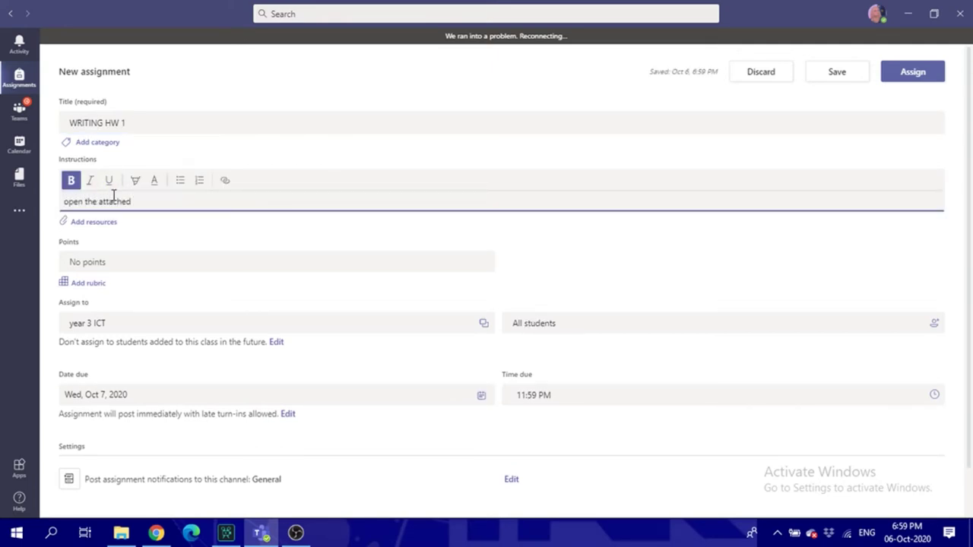
{"action": "type", "text": " word document, then add your "}
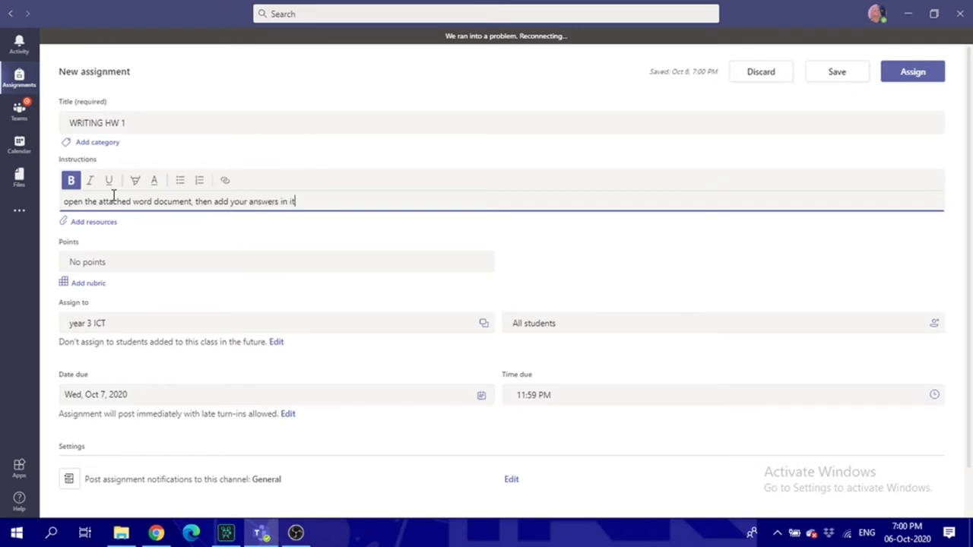
{"action": "type", "text": "answers in it"}
{"action": "key", "text": "Return"}
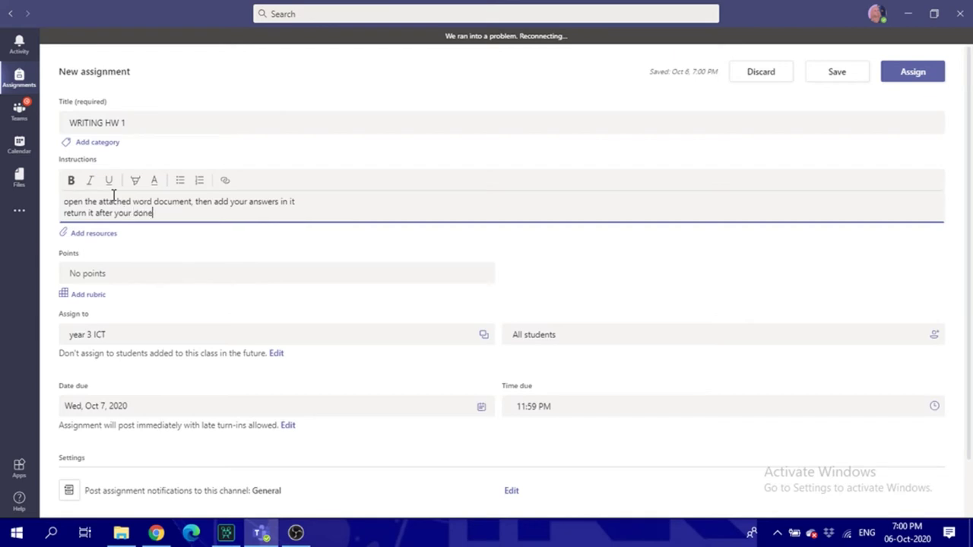
{"action": "left_click", "coordinate": [114, 238]}
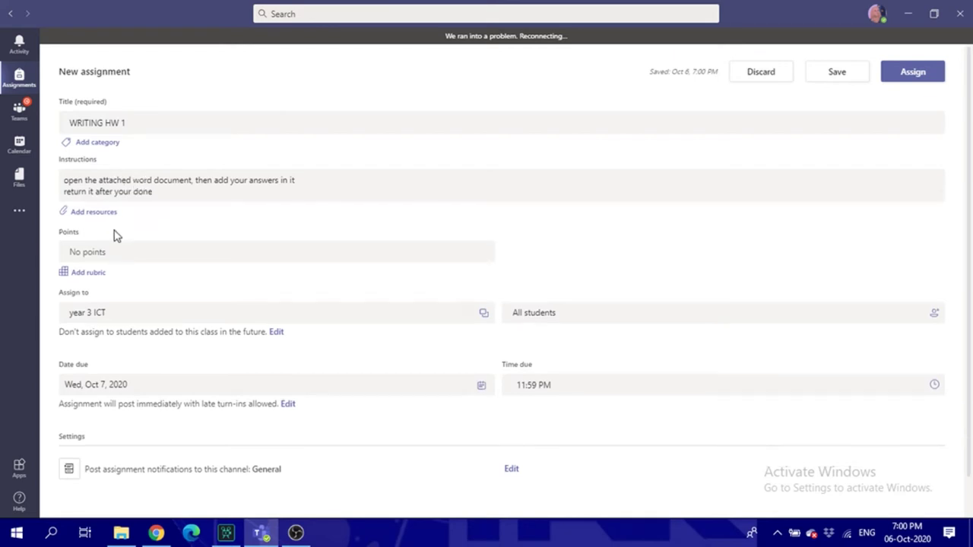
Attach the Trial Assignment Word document from the Desktop and set it so that students edit their own copy.
{"action": "left_click", "coordinate": [112, 213]}
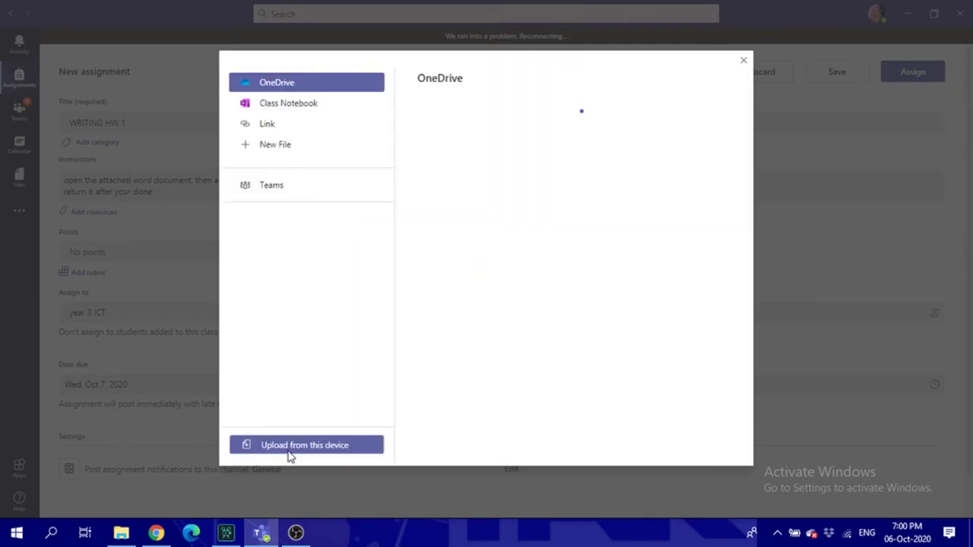
{"action": "left_click", "coordinate": [289, 454]}
{"action": "scroll", "coordinate": [335, 228], "scroll_direction": "down", "scroll_amount": 5}
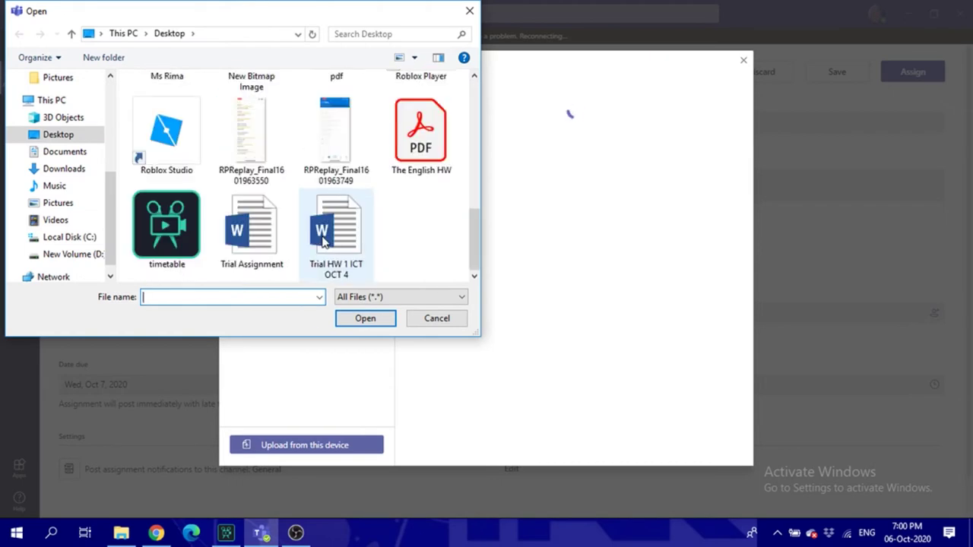
{"action": "left_click", "coordinate": [264, 231]}
{"action": "left_click", "coordinate": [363, 318]}
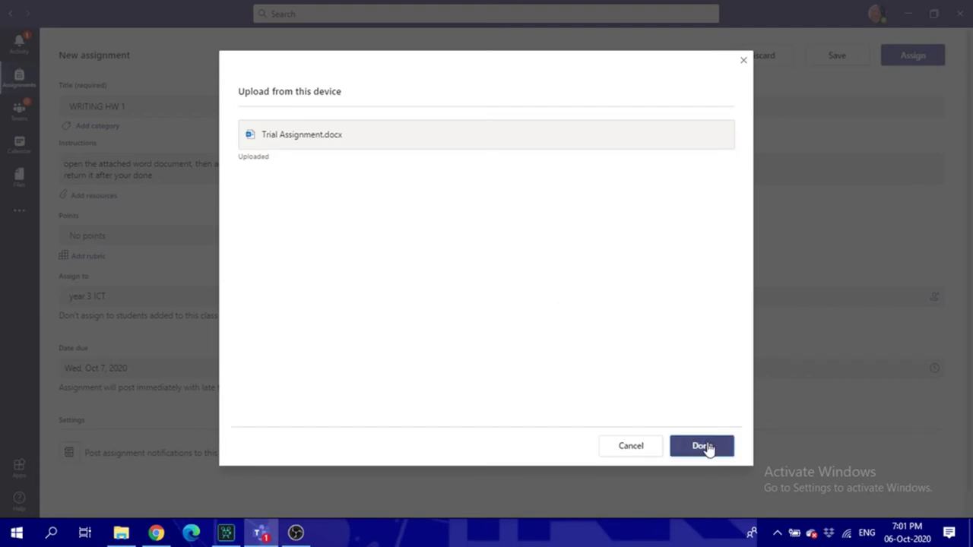
{"action": "left_click", "coordinate": [702, 446]}
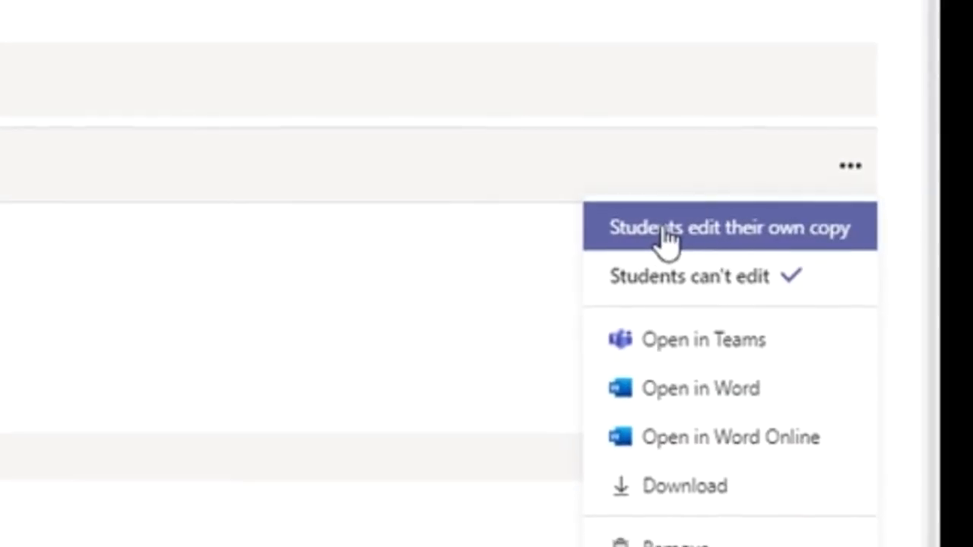
{"action": "left_click", "coordinate": [827, 232]}
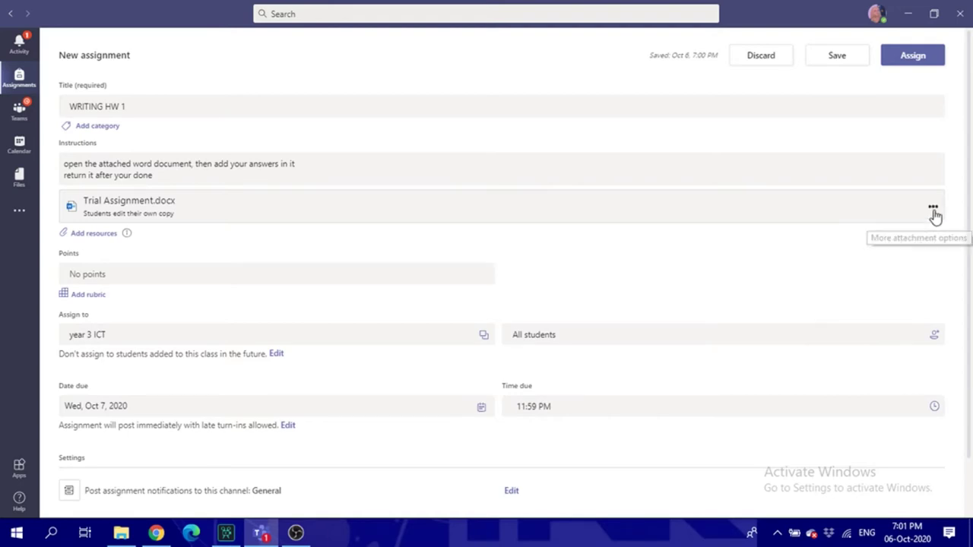
{"action": "left_click", "coordinate": [934, 213]}
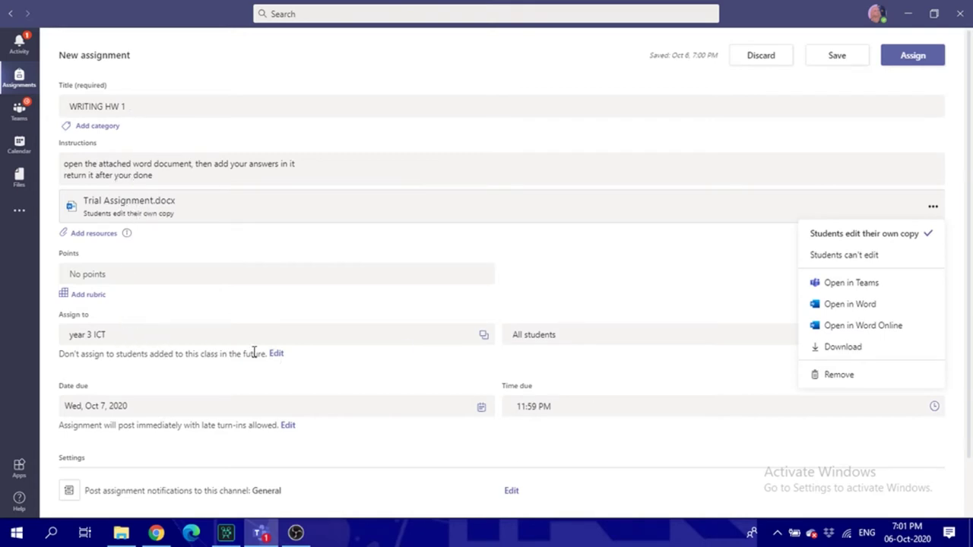
Set the WRITING HW 1 due date to Thu, Oct 8, 2020 and assign it to the class.
{"action": "left_click", "coordinate": [211, 410]}
{"action": "left_click", "coordinate": [141, 287]}
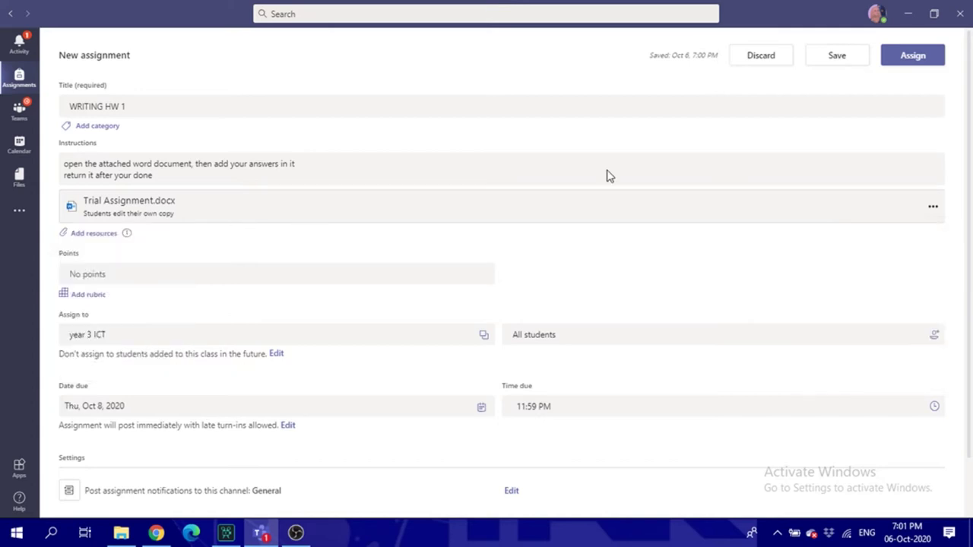
{"action": "left_click", "coordinate": [913, 56]}
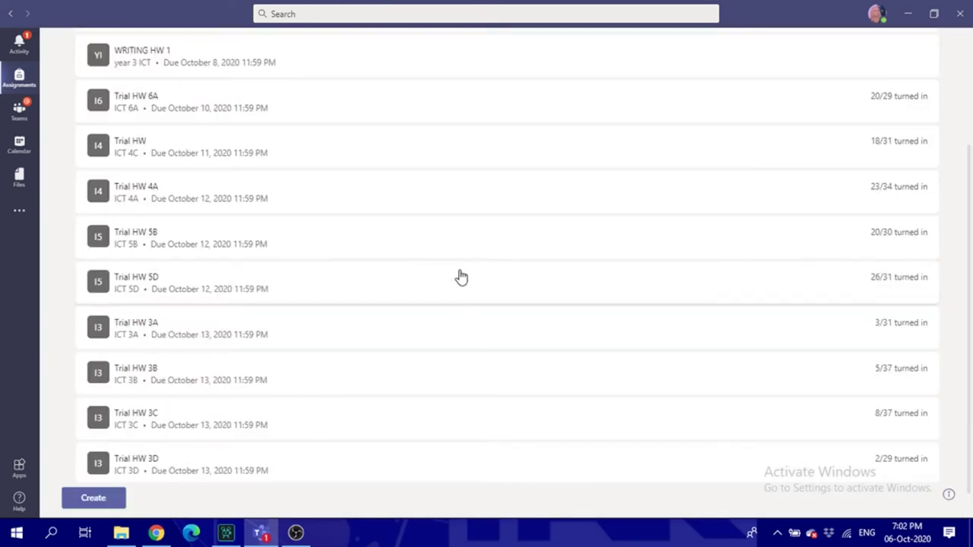
{"action": "scroll", "coordinate": [242, 344], "scroll_direction": "up", "scroll_amount": 2}
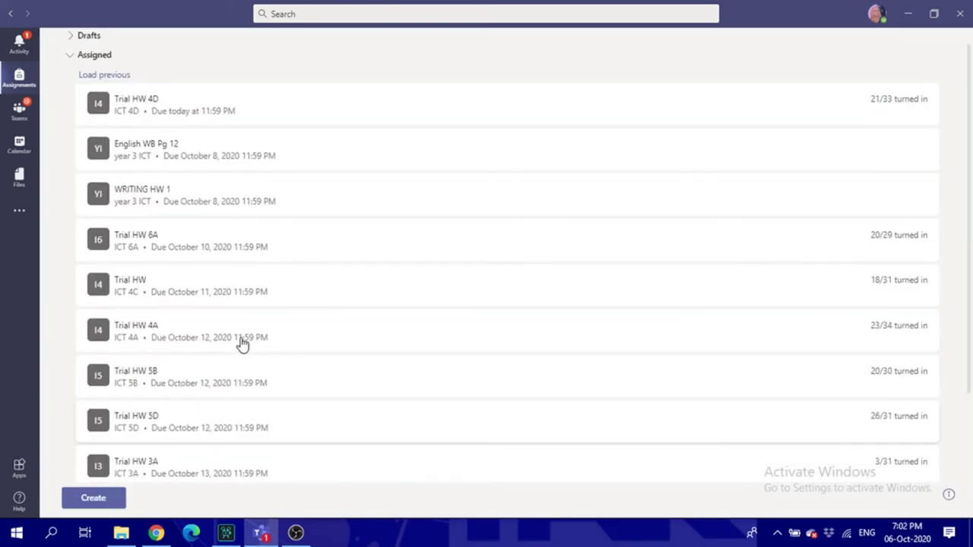
{"action": "scroll", "coordinate": [242, 344], "scroll_direction": "up", "scroll_amount": 1}
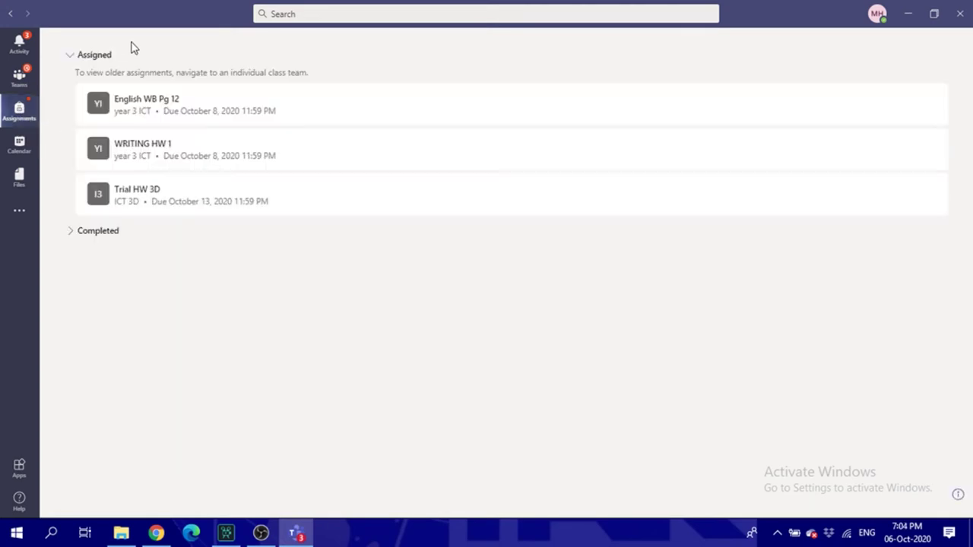
Expand the completed assignments in the student account's assignment list.
{"action": "left_click", "coordinate": [102, 231]}
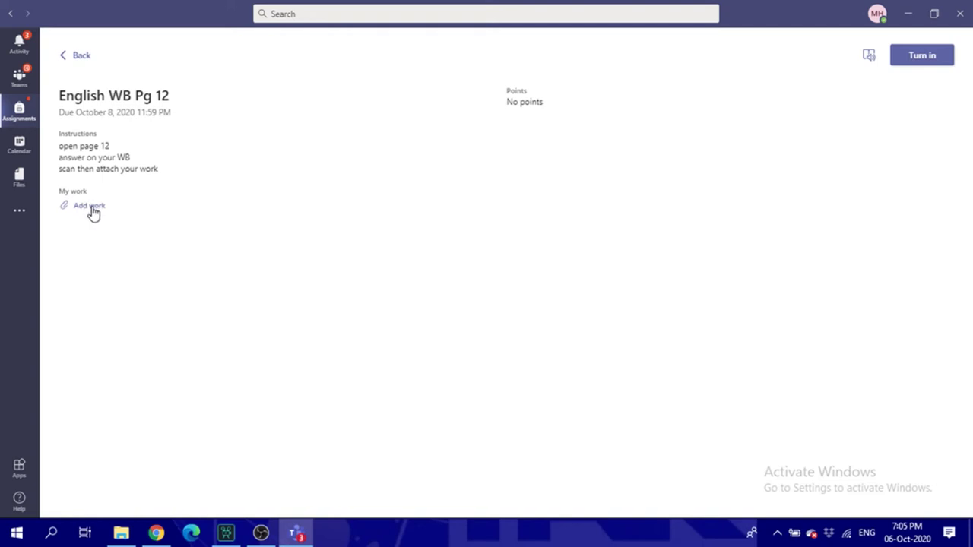
Attach The English HW PDF from the Desktop to English WB Pg 12 and turn the assignment in.
{"action": "left_click", "coordinate": [92, 207]}
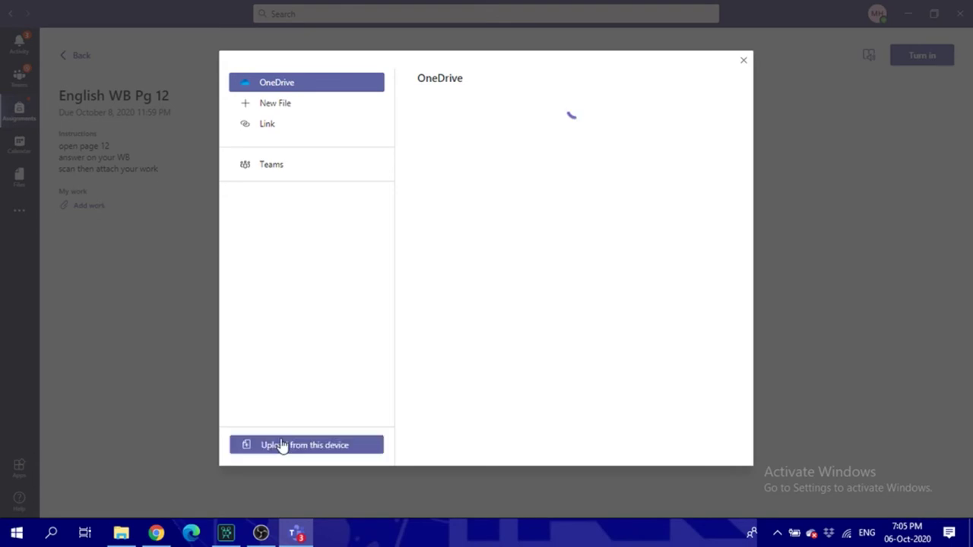
{"action": "left_click", "coordinate": [281, 446]}
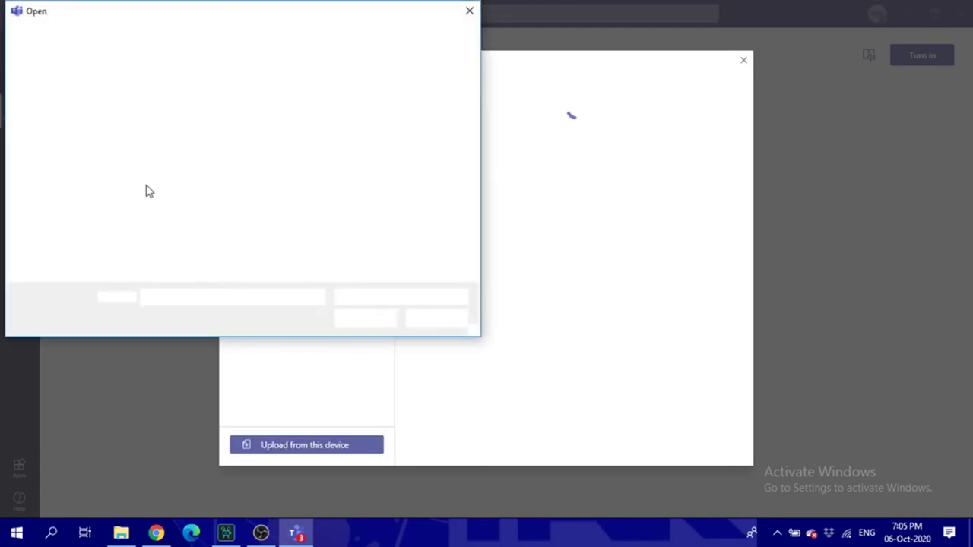
{"action": "scroll", "coordinate": [247, 203], "scroll_direction": "down", "scroll_amount": 3}
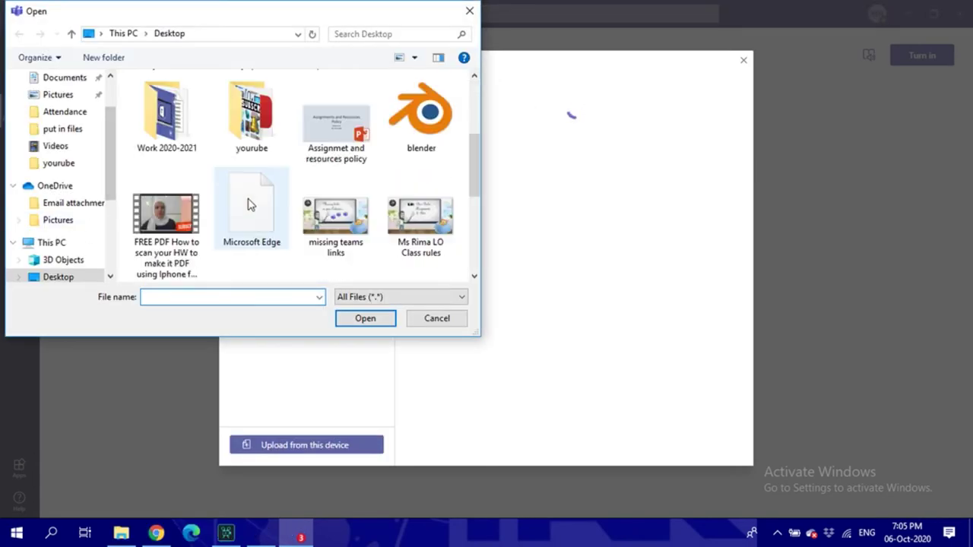
{"action": "scroll", "coordinate": [248, 204], "scroll_direction": "down", "scroll_amount": 5}
{"action": "left_click", "coordinate": [426, 172]}
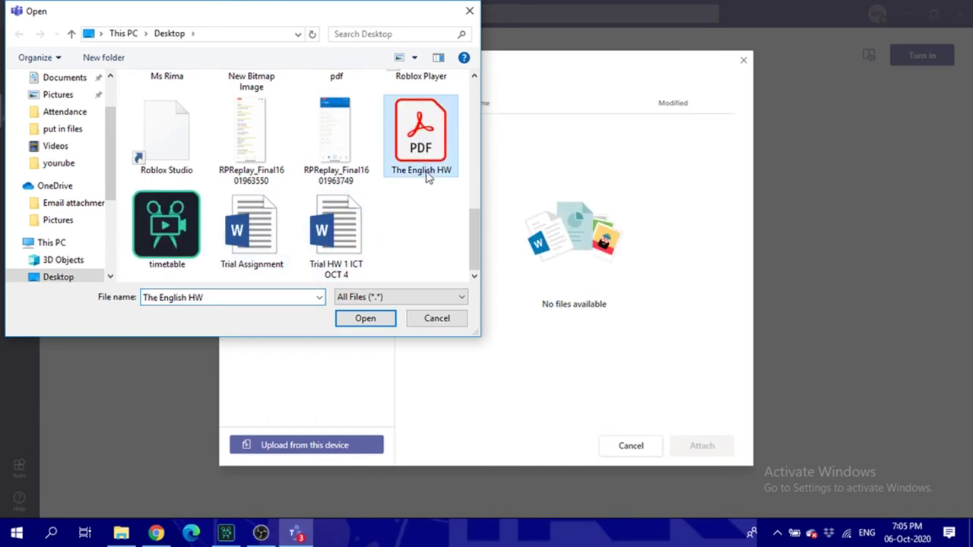
{"action": "left_click", "coordinate": [373, 326]}
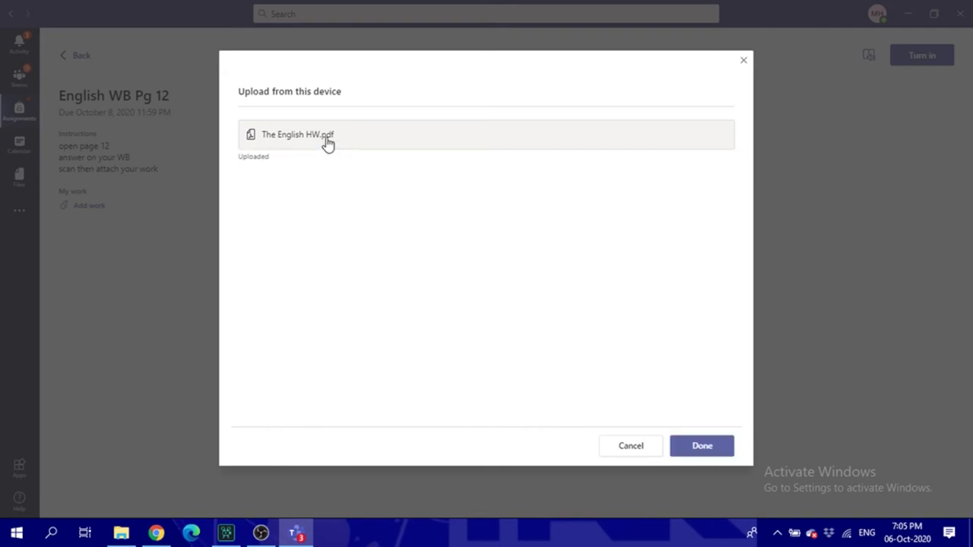
{"action": "left_click", "coordinate": [699, 451]}
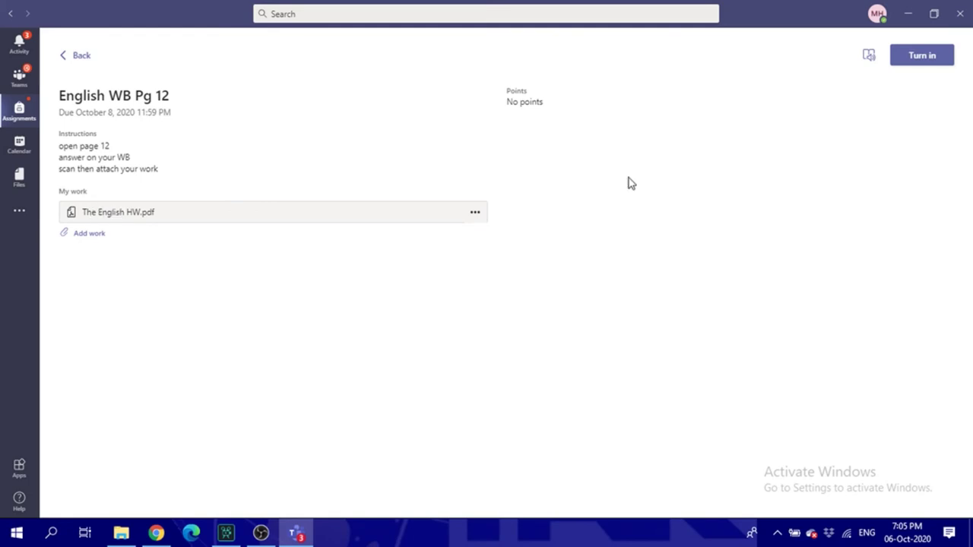
{"action": "left_click", "coordinate": [923, 58]}
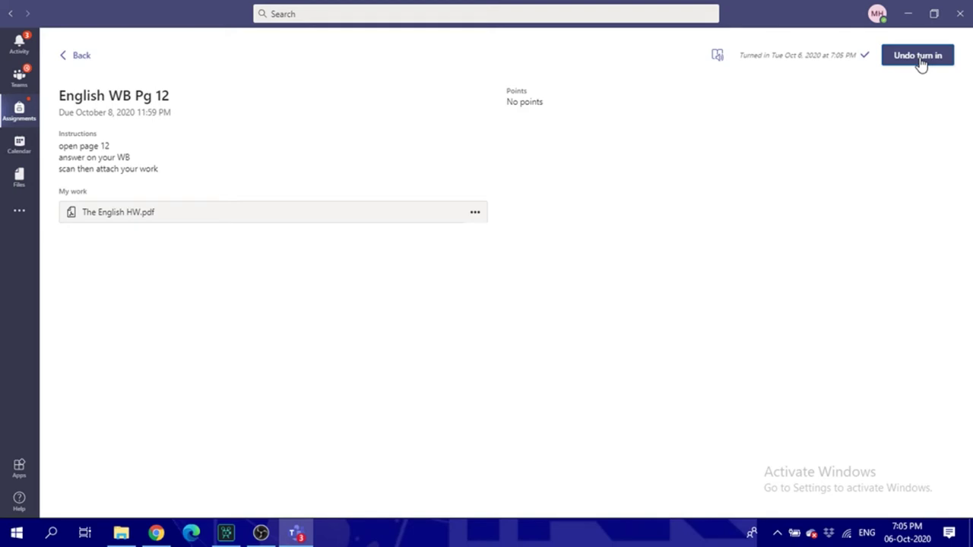
{"action": "left_click", "coordinate": [64, 58]}
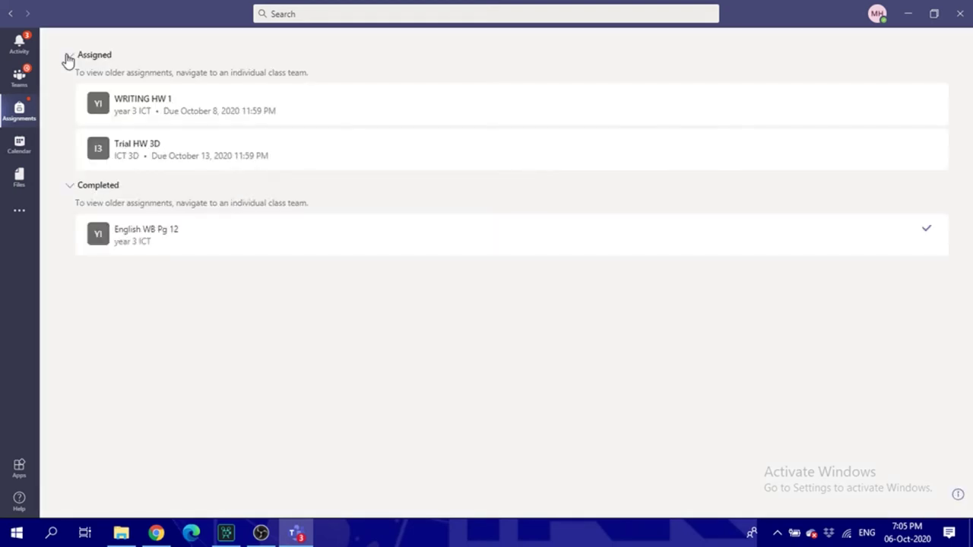
Open the Trial Assignment document in WRITING HW 1 and write a line below the prompt giving the writer's name and workplace, IAK, ending with ":)".
{"action": "left_click", "coordinate": [159, 107]}
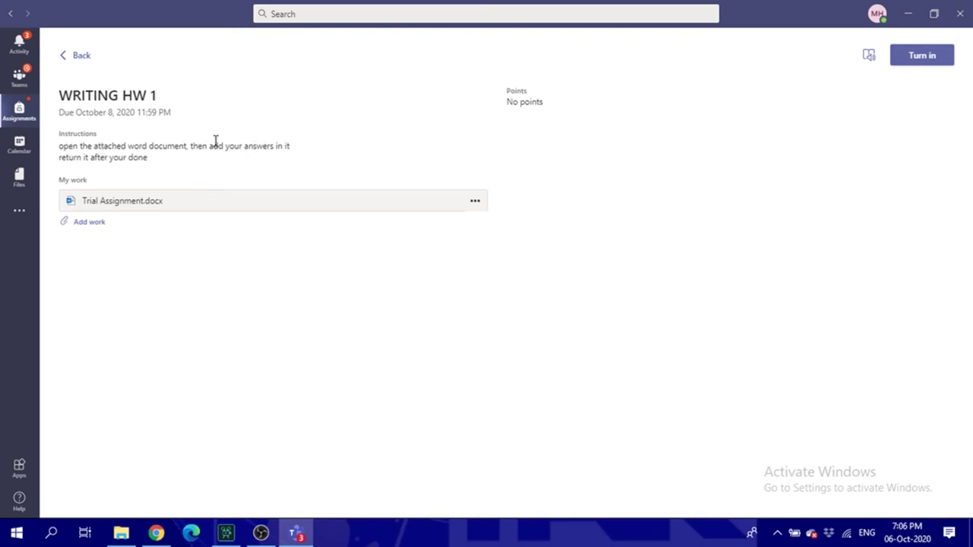
{"action": "left_click", "coordinate": [139, 207]}
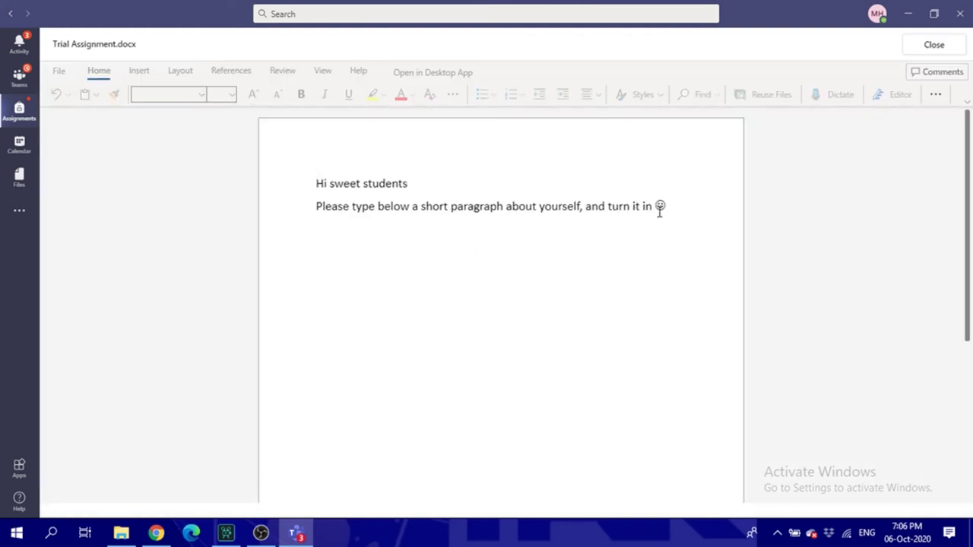
{"action": "left_click", "coordinate": [667, 207]}
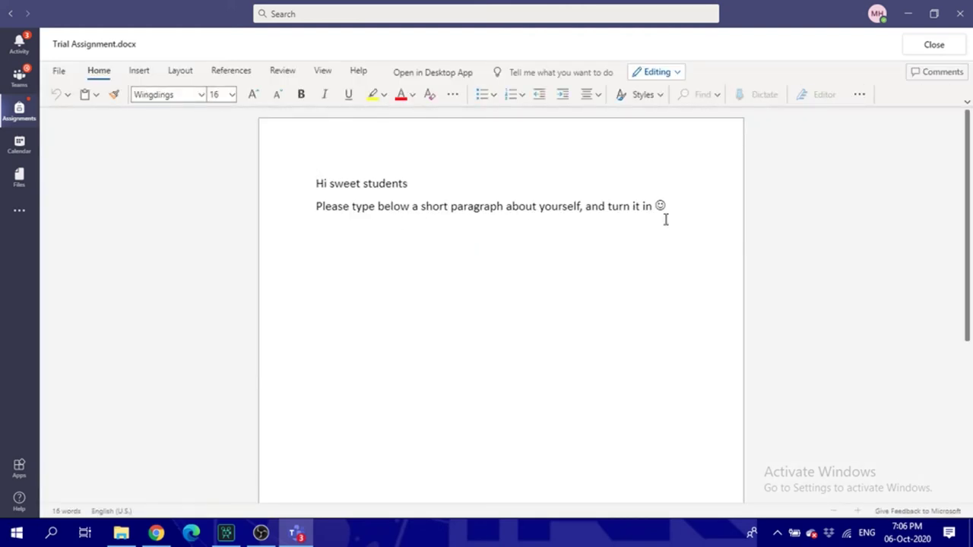
{"action": "key", "text": "BackSpace"}
{"action": "type", "text": "My na"}
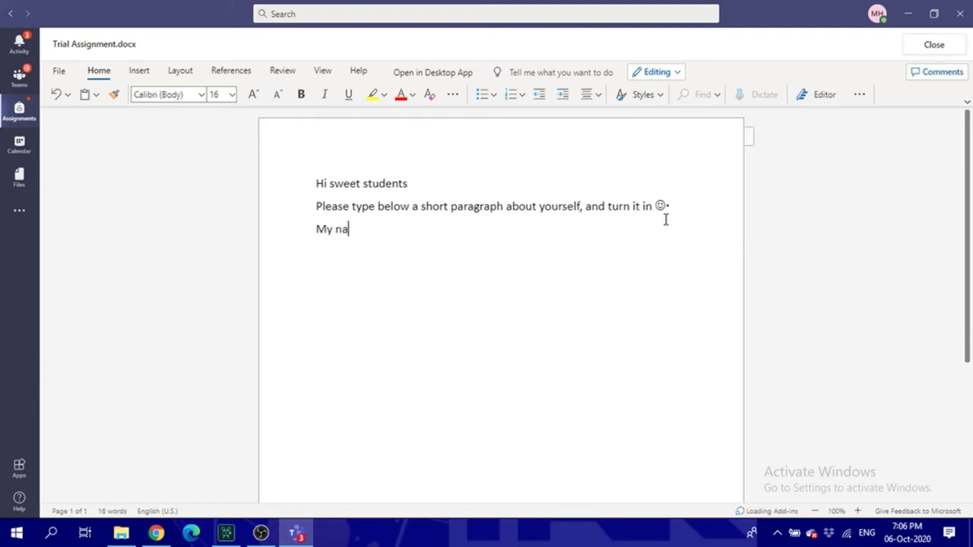
{"action": "type", "text": "me is rima and I work in IAN"}
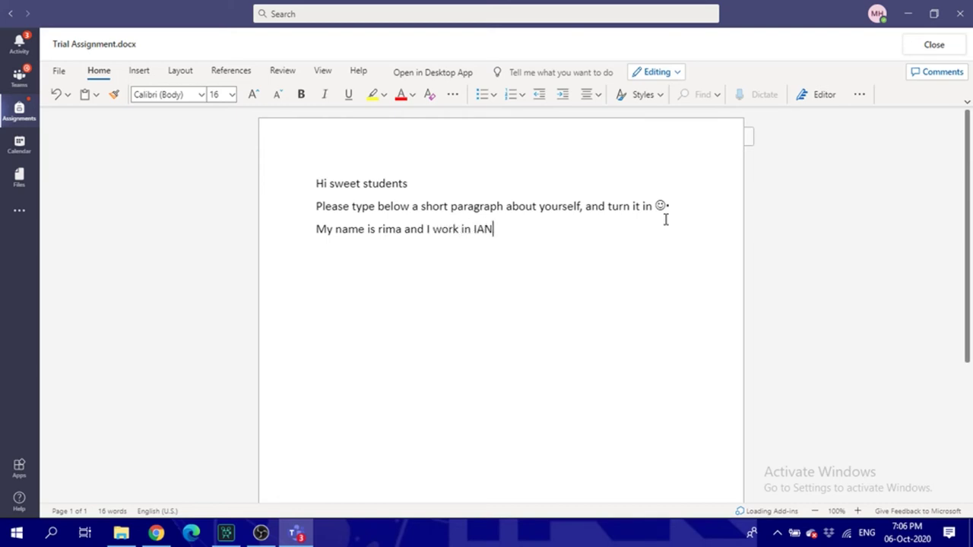
{"action": "key", "text": "BackSpace"}
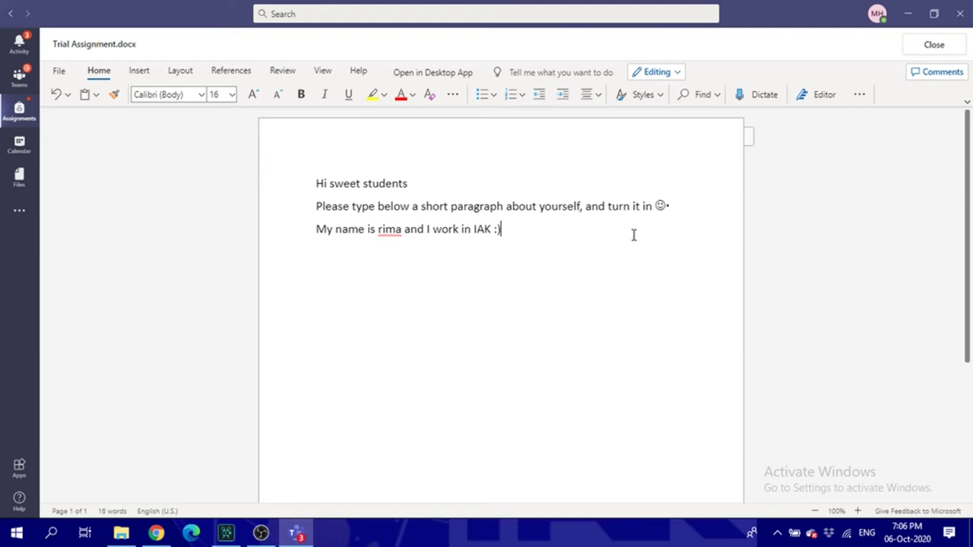
Capitalize the first letter of the name in the answer line.
{"action": "left_click", "coordinate": [380, 230]}
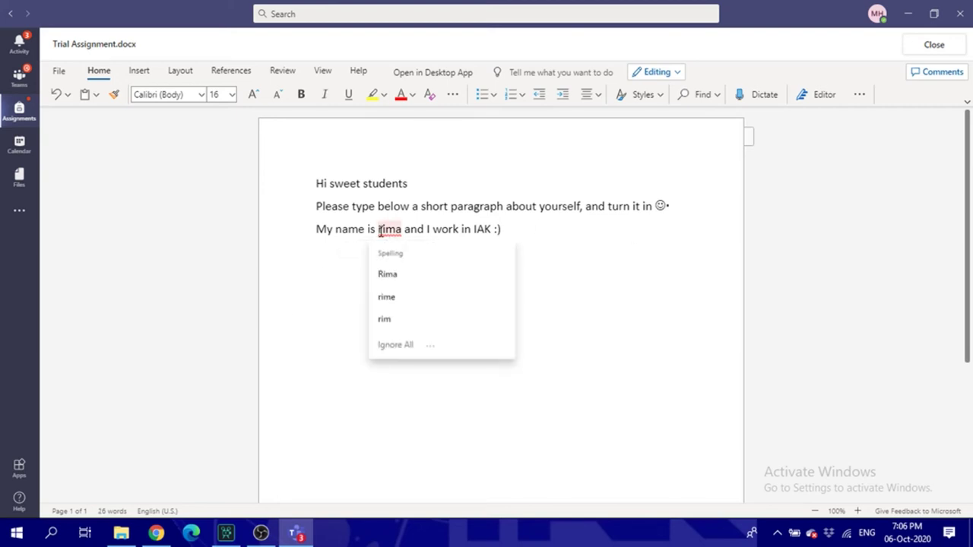
{"action": "key", "text": "Escape"}
{"action": "key", "text": "Delete"}
{"action": "type", "text": "R"}
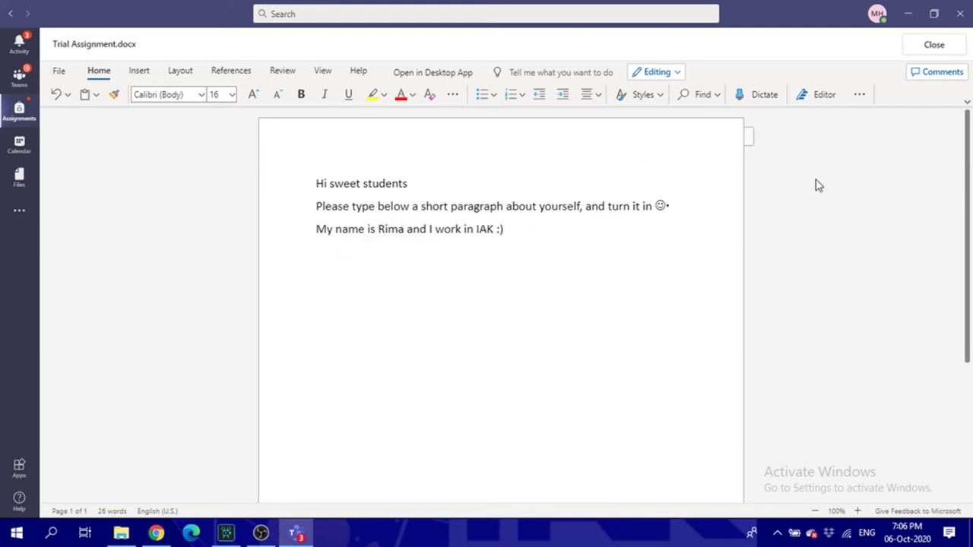
Close the Trial Assignment document and turn in WRITING HW 1.
{"action": "left_click", "coordinate": [926, 45]}
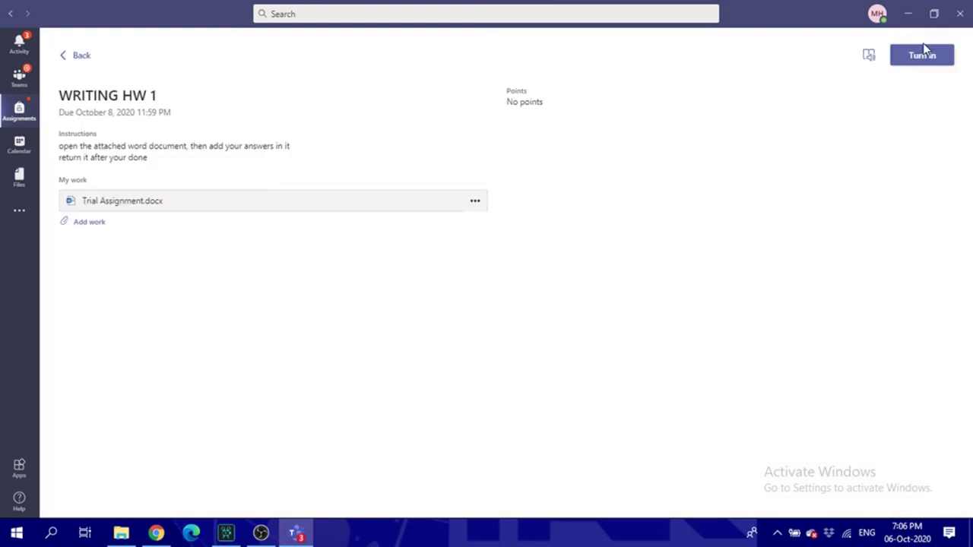
{"action": "left_click", "coordinate": [281, 201]}
{"action": "left_click", "coordinate": [923, 64]}
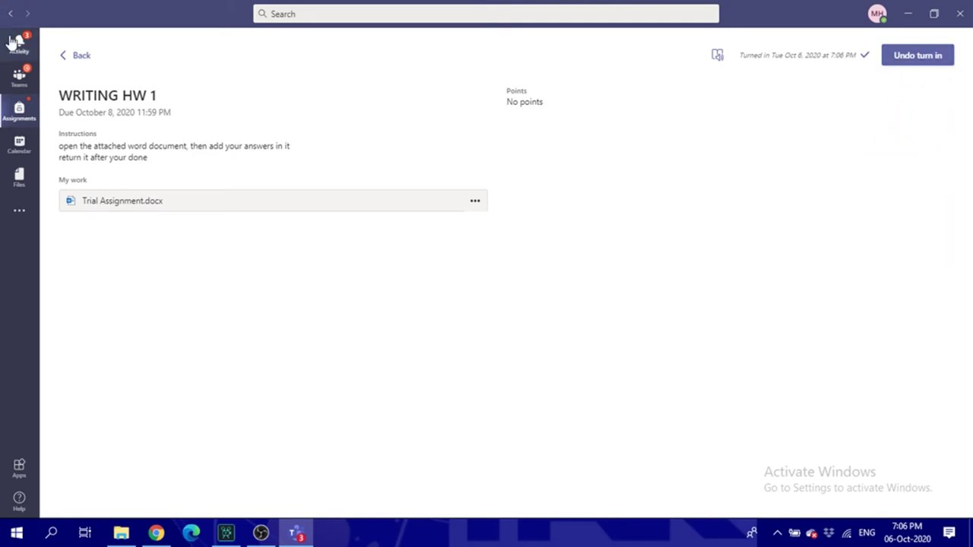
{"action": "left_click", "coordinate": [67, 56]}
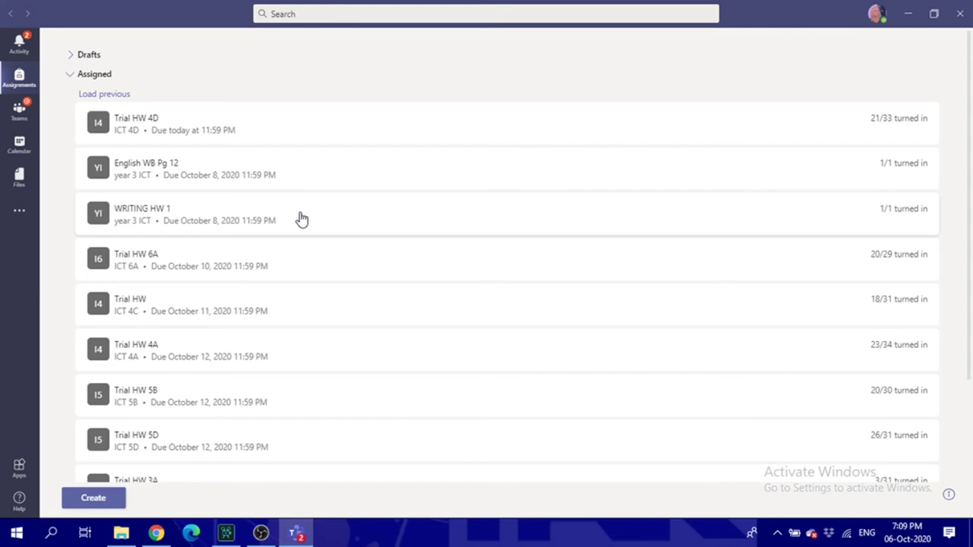
Open the student's turned-in work for English WB Pg 12 from the teacher's assignment list.
{"action": "scroll", "coordinate": [300, 218], "scroll_direction": "down", "scroll_amount": 5}
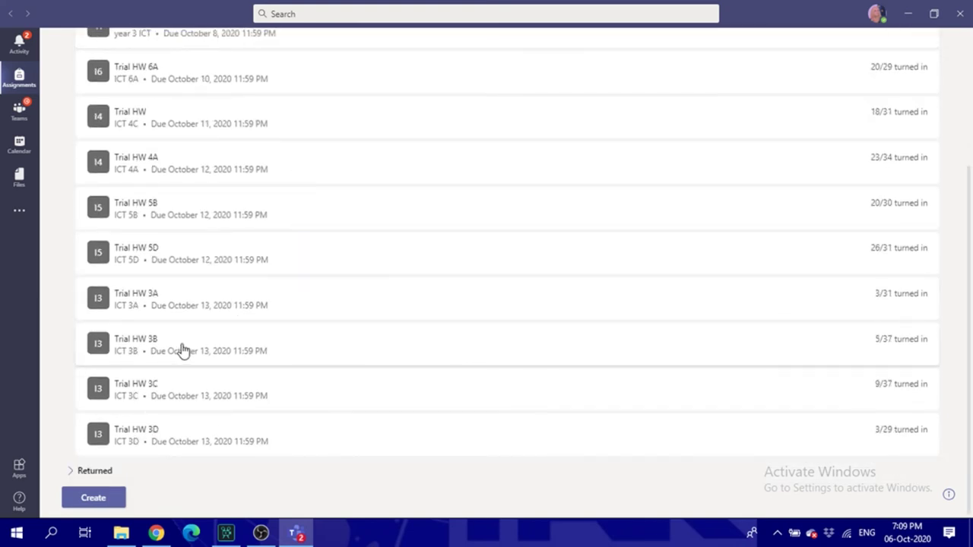
{"action": "scroll", "coordinate": [224, 211], "scroll_direction": "down", "scroll_amount": 5}
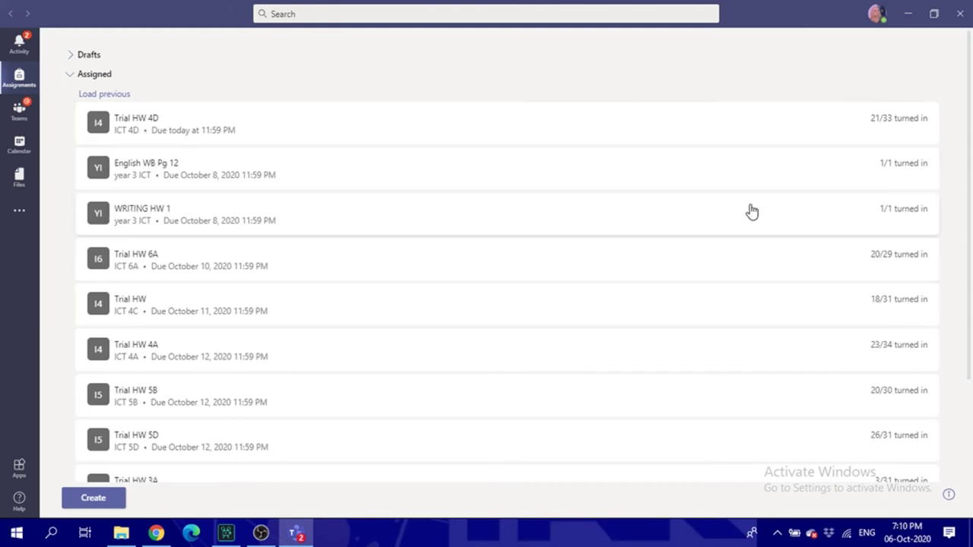
{"action": "left_click", "coordinate": [198, 177]}
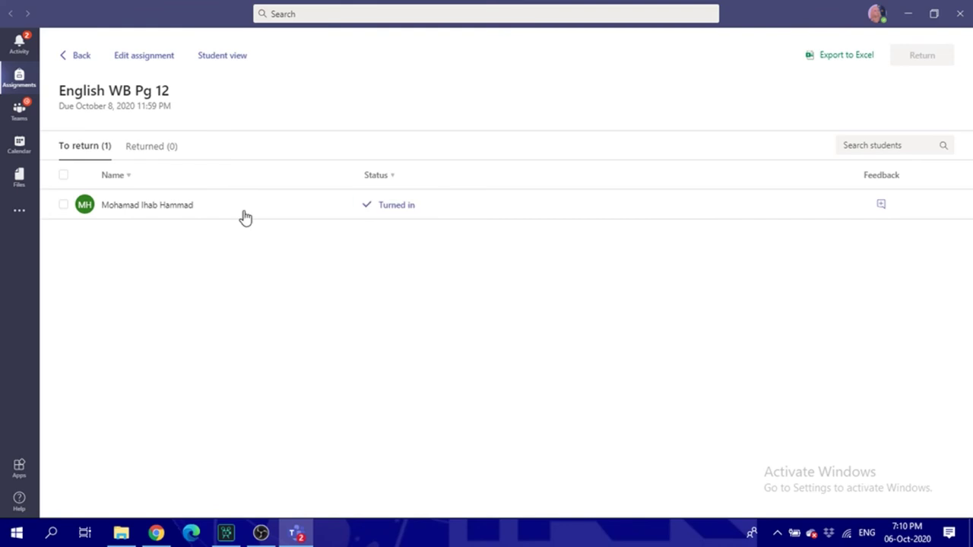
{"action": "left_click", "coordinate": [400, 211]}
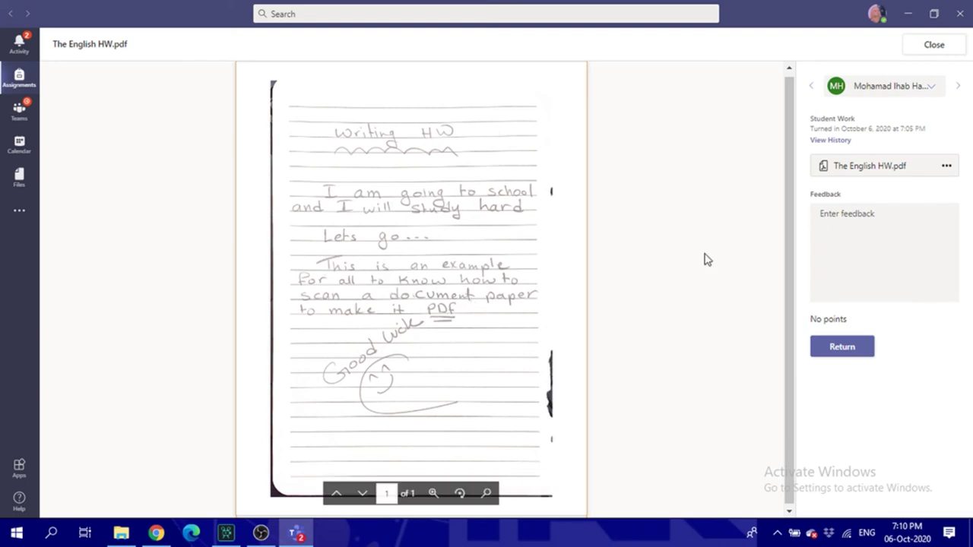
Enter the feedback "great job" for The English HW PDF and return the work to the student.
{"action": "left_click", "coordinate": [867, 236]}
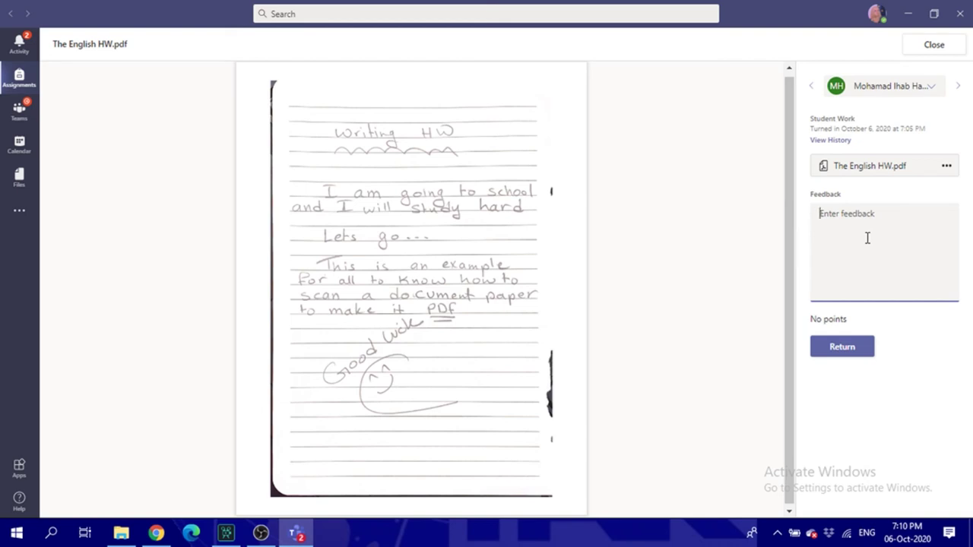
{"action": "type", "text": "great job"}
{"action": "left_click", "coordinate": [844, 349]}
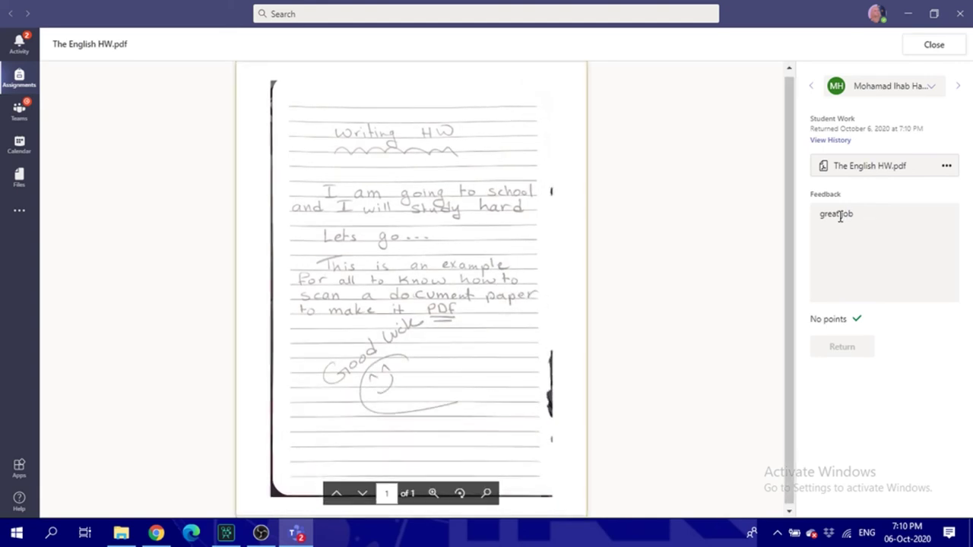
{"action": "left_click", "coordinate": [934, 47]}
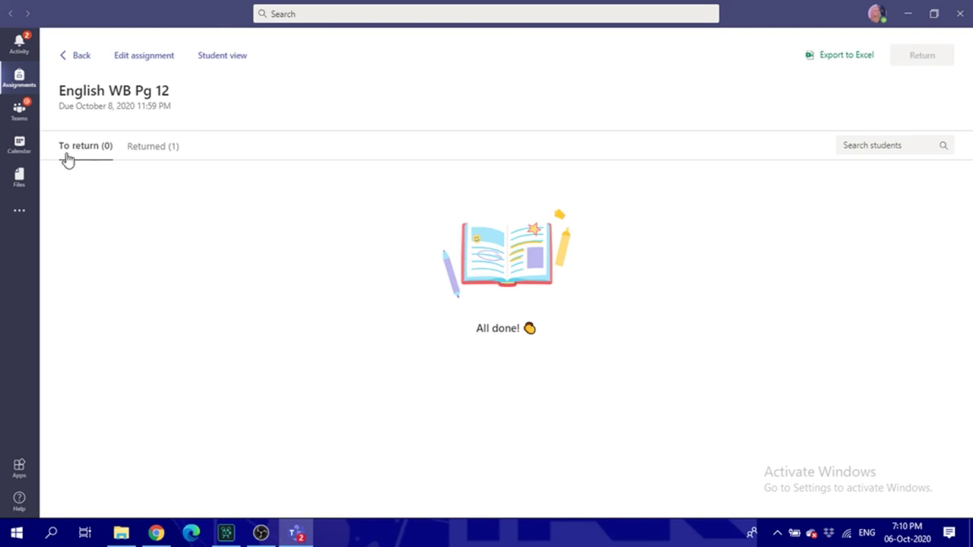
Check the returned and to-return students for English WB Pg 12, and the Returned section of the assignment list.
{"action": "left_click", "coordinate": [162, 154]}
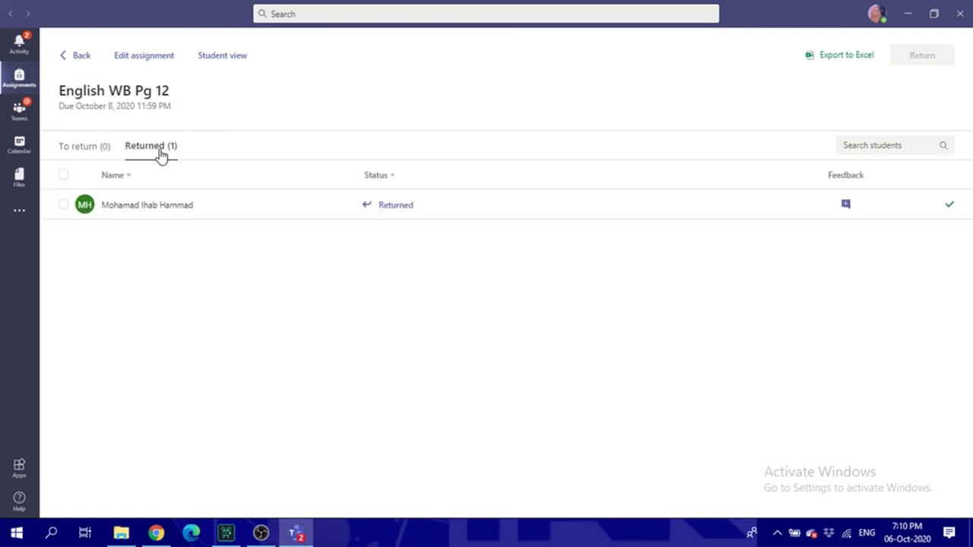
{"action": "left_click", "coordinate": [86, 149]}
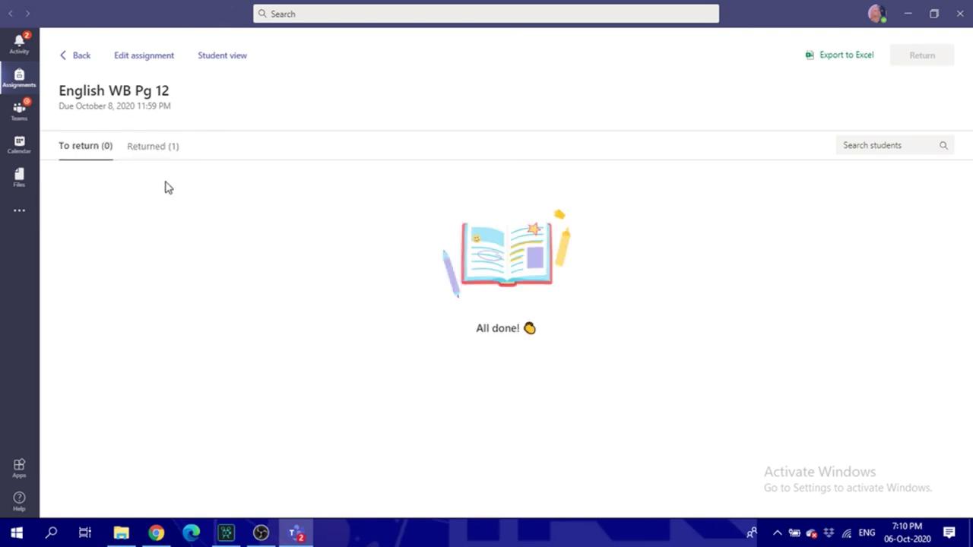
{"action": "left_click", "coordinate": [79, 55]}
{"action": "scroll", "coordinate": [274, 274], "scroll_direction": "down", "scroll_amount": 3}
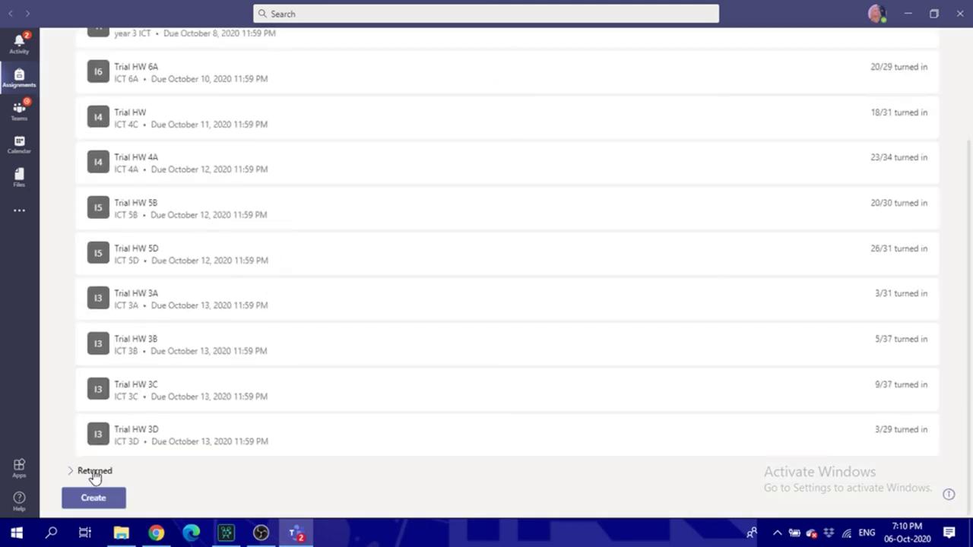
{"action": "left_click", "coordinate": [93, 472]}
{"action": "scroll", "coordinate": [141, 453], "scroll_direction": "down", "scroll_amount": 1}
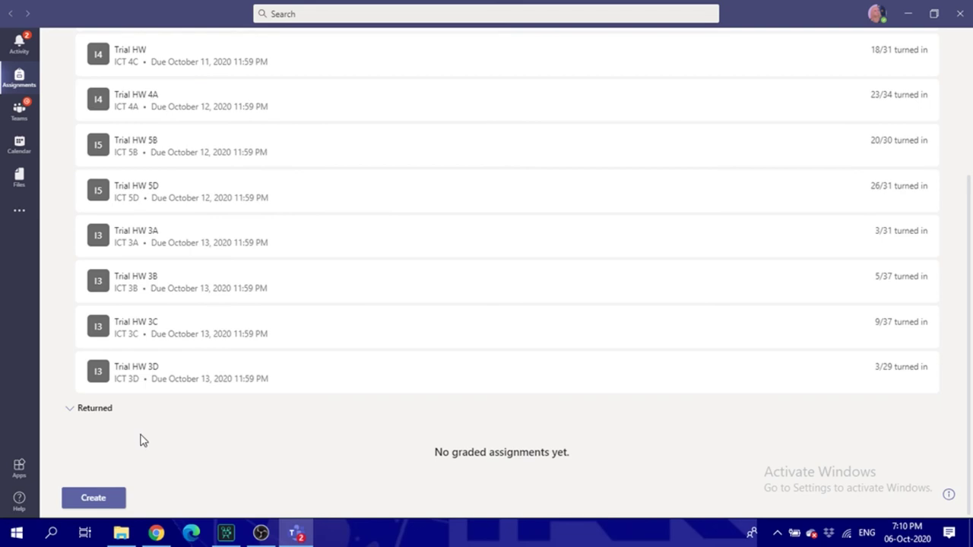
{"action": "scroll", "coordinate": [278, 407], "scroll_direction": "up", "scroll_amount": 4}
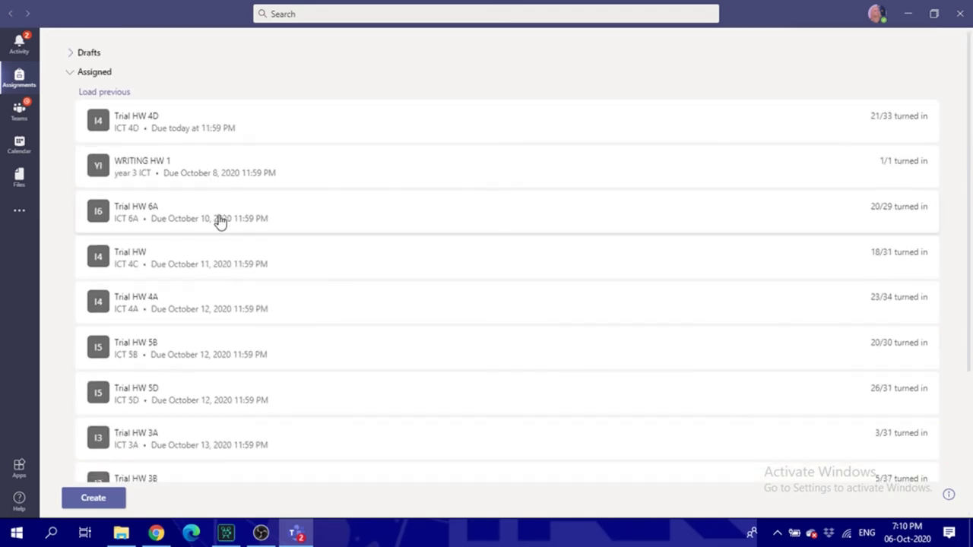
{"action": "scroll", "coordinate": [215, 342], "scroll_direction": "down", "scroll_amount": 4}
{"action": "scroll", "coordinate": [300, 408], "scroll_direction": "up", "scroll_amount": 3}
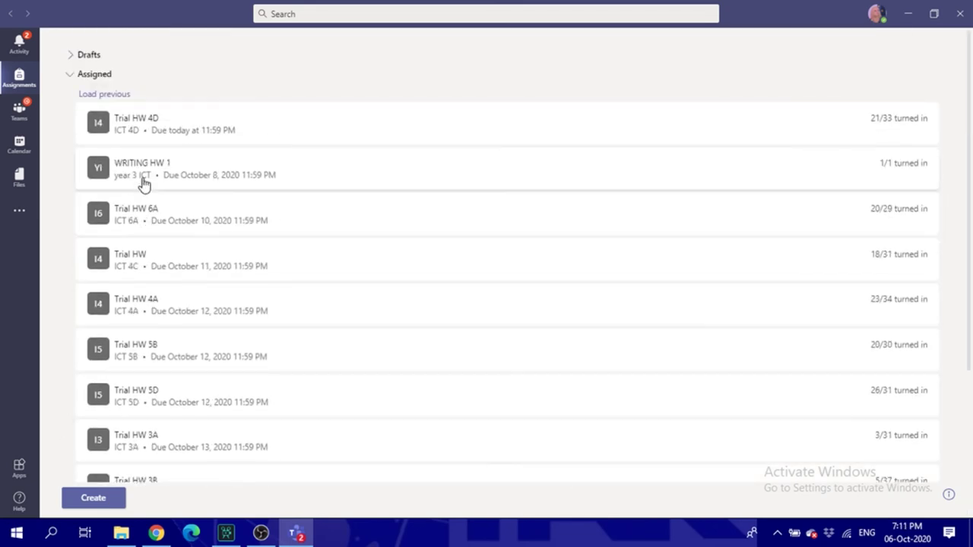
Open the student's turned-in work for WRITING HW 1, enter the feedback "Great job" and return it.
{"action": "left_click", "coordinate": [174, 175]}
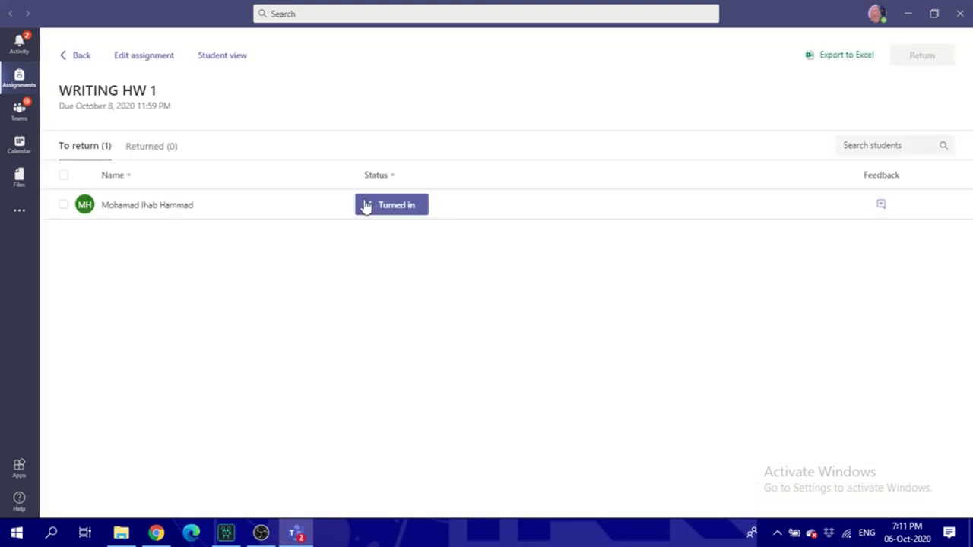
{"action": "left_click", "coordinate": [378, 208]}
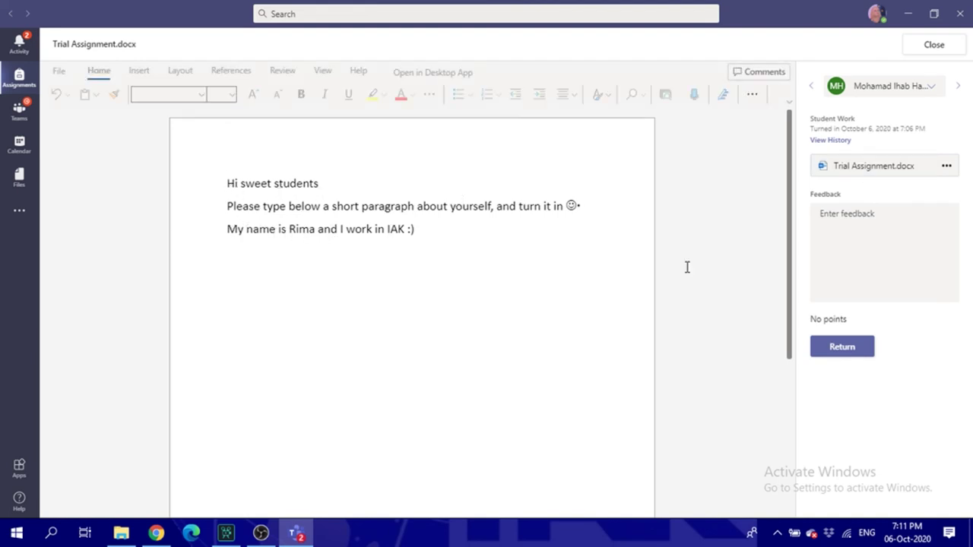
{"action": "left_click", "coordinate": [844, 232]}
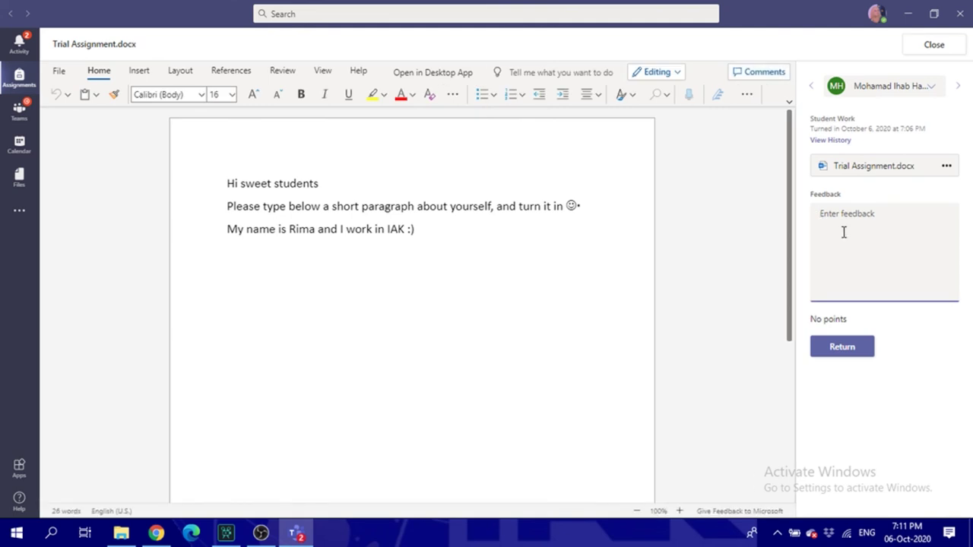
{"action": "type", "text": "Great job"}
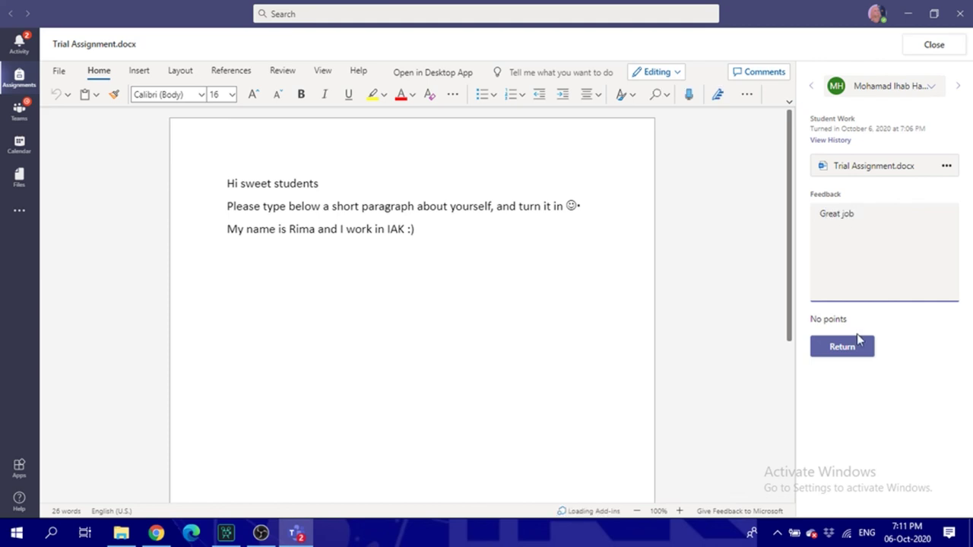
{"action": "left_click", "coordinate": [845, 348]}
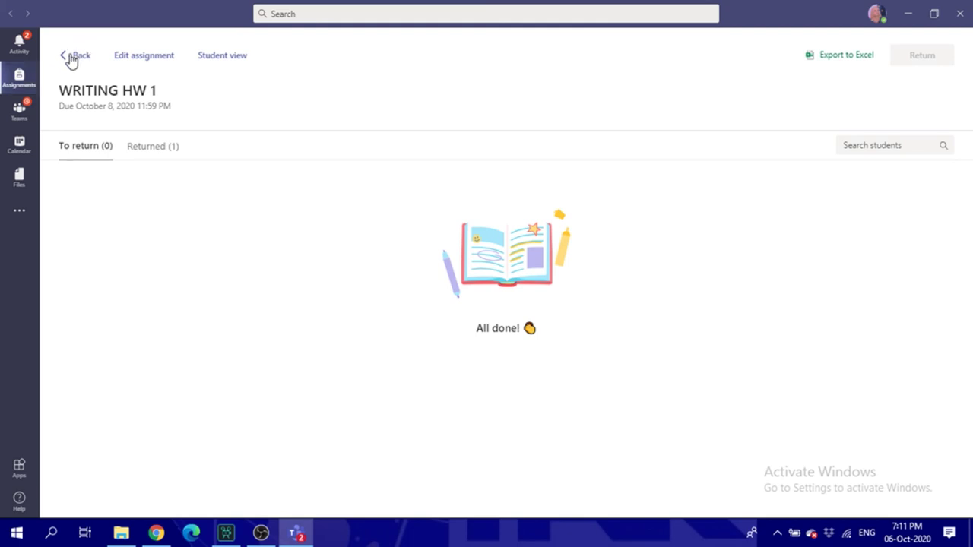
Go back to the assignment list, collapse the assigned homework and check the Returned section.
{"action": "left_click", "coordinate": [72, 60]}
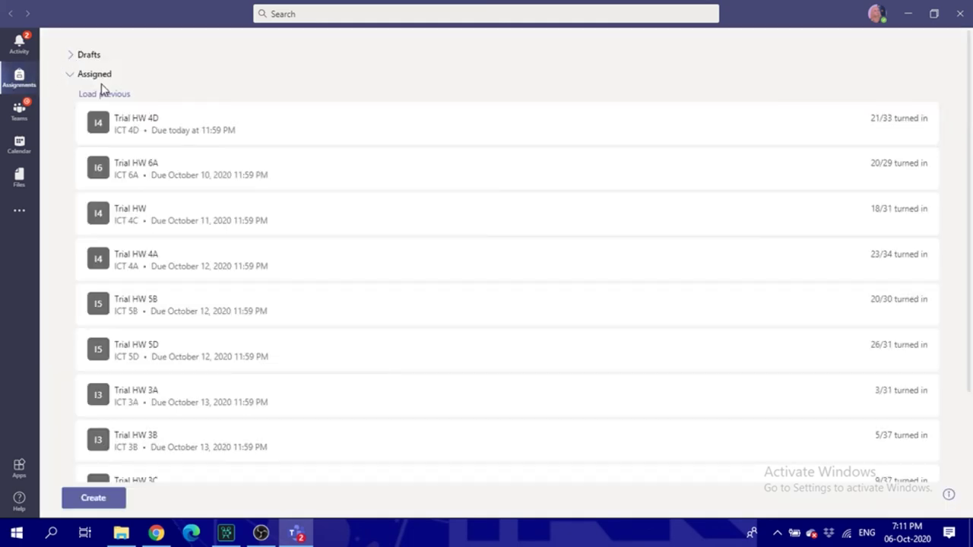
{"action": "left_click", "coordinate": [91, 77]}
{"action": "left_click", "coordinate": [73, 94]}
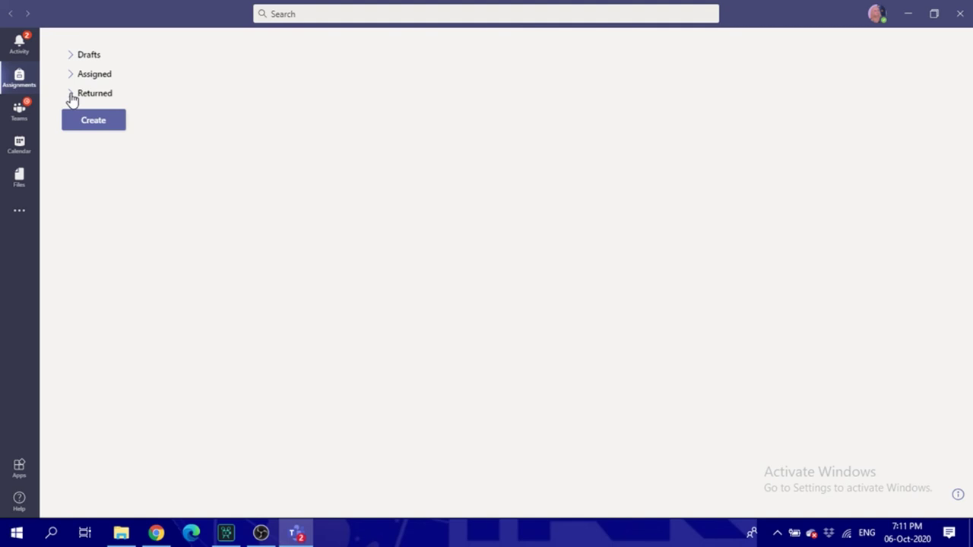
{"action": "left_click", "coordinate": [73, 94]}
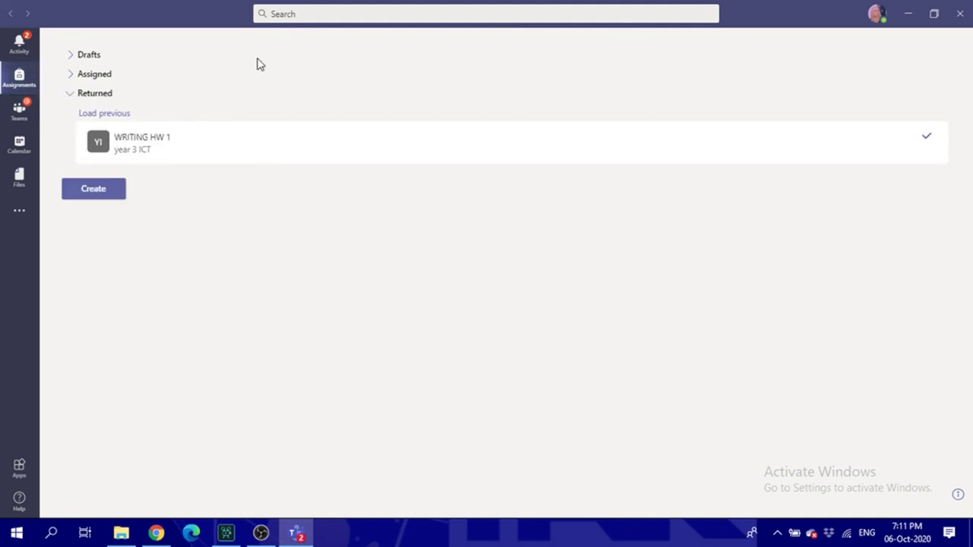
Look through the Assigned list, check the returned students for English WB Pg 12 and go back to the list.
{"action": "left_click", "coordinate": [18, 46]}
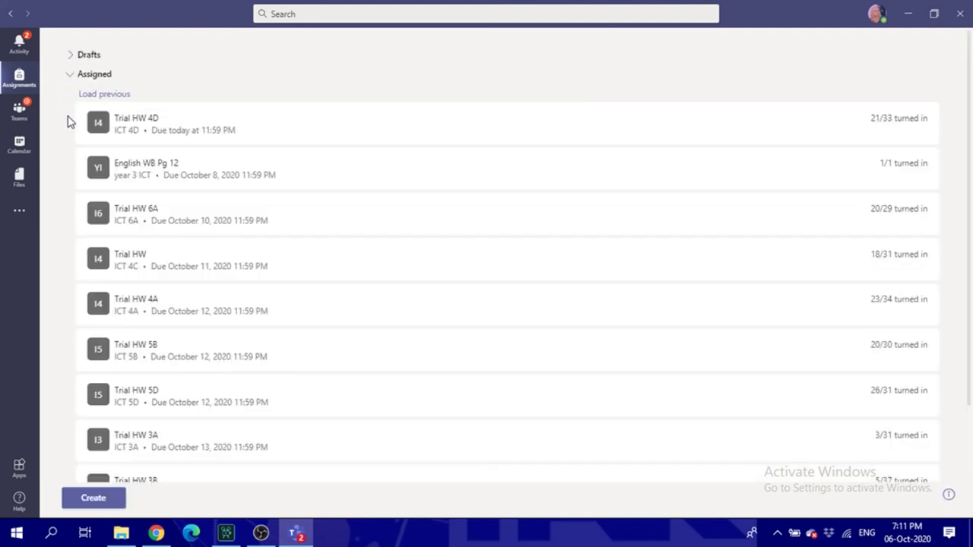
{"action": "scroll", "coordinate": [76, 133], "scroll_direction": "down", "scroll_amount": 2}
{"action": "scroll", "coordinate": [83, 141], "scroll_direction": "down", "scroll_amount": 1}
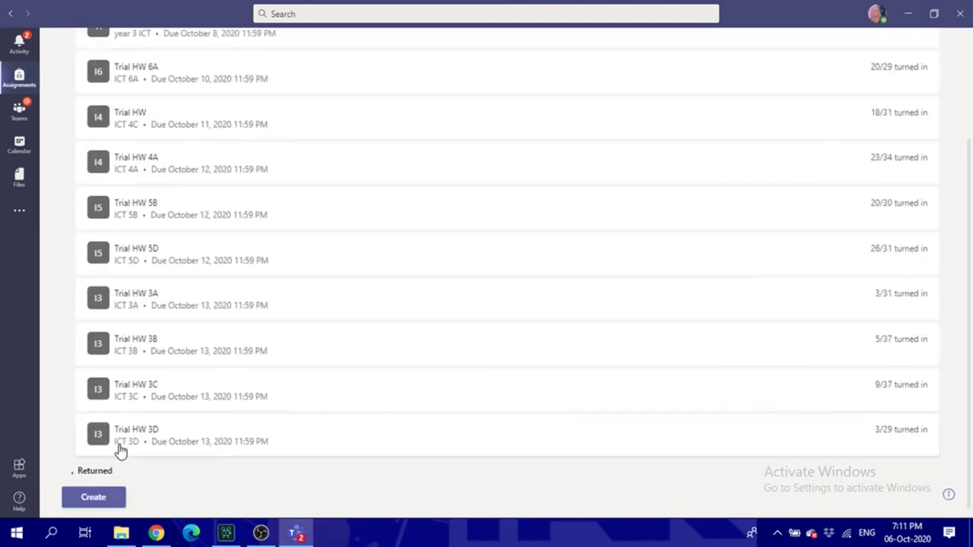
{"action": "scroll", "coordinate": [157, 397], "scroll_direction": "down", "scroll_amount": 2}
{"action": "scroll", "coordinate": [171, 350], "scroll_direction": "up", "scroll_amount": 5}
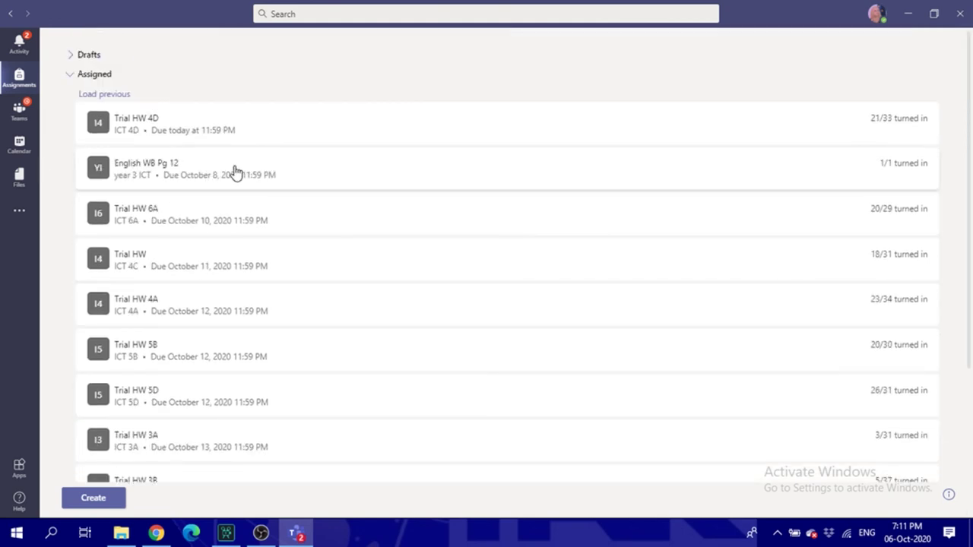
{"action": "left_click", "coordinate": [192, 172]}
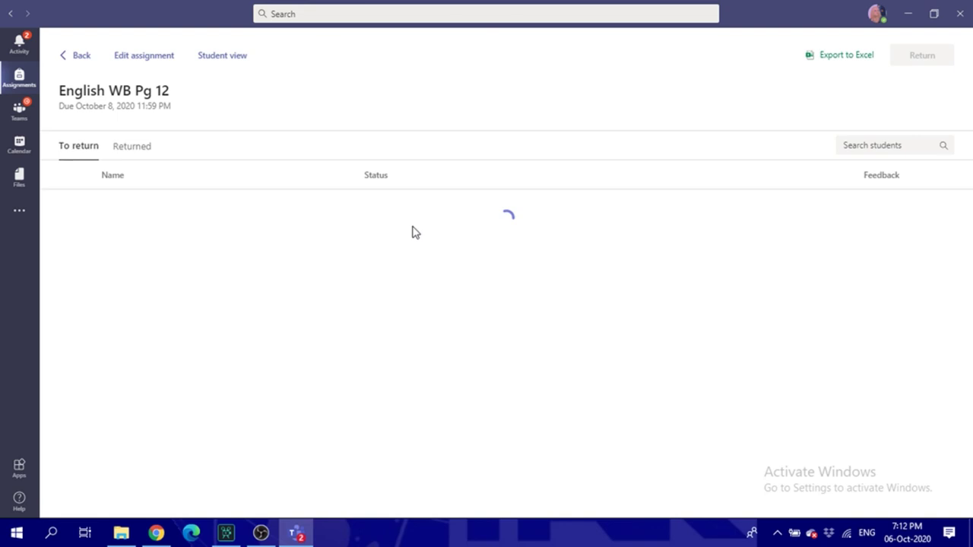
{"action": "left_click", "coordinate": [151, 152]}
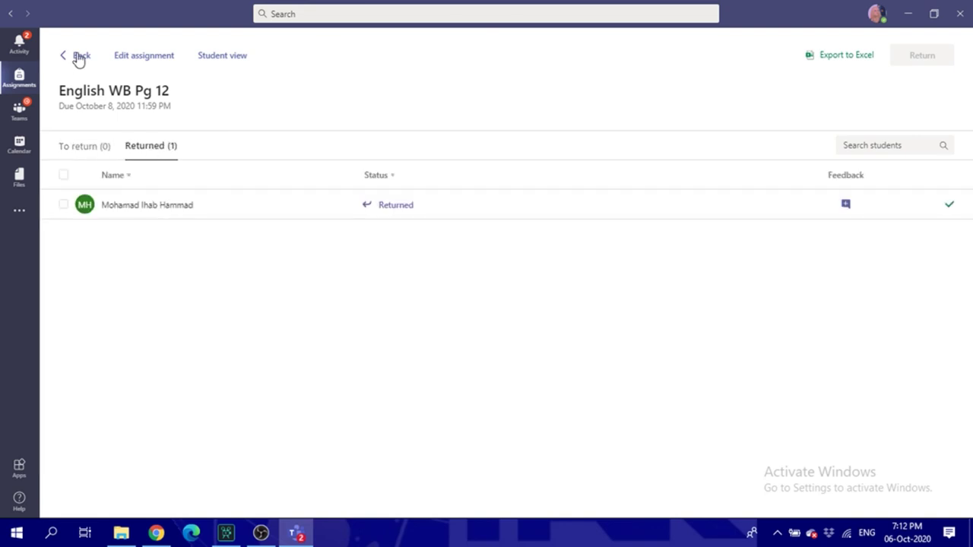
{"action": "left_click", "coordinate": [80, 57]}
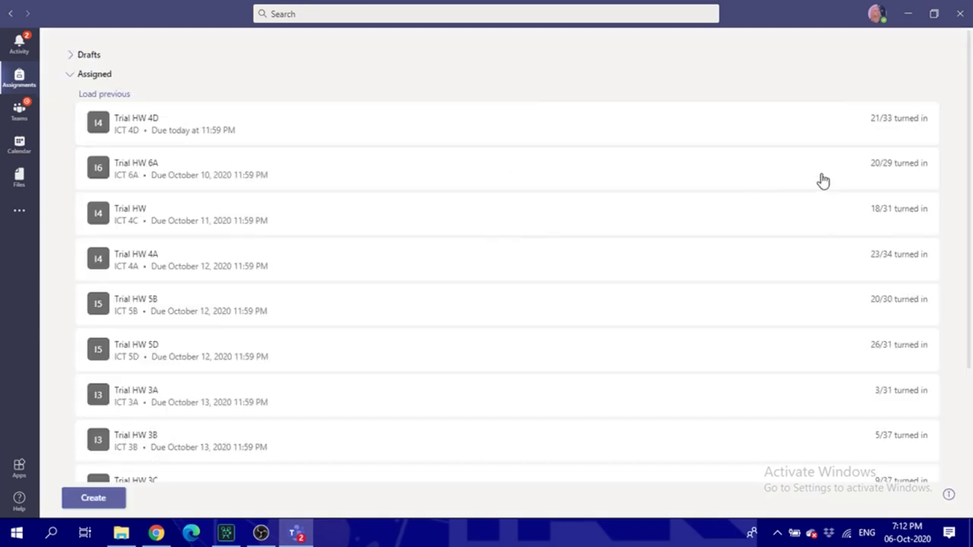
Open Trial HW 5D and review its returned students and those still to return.
{"action": "left_click", "coordinate": [300, 357]}
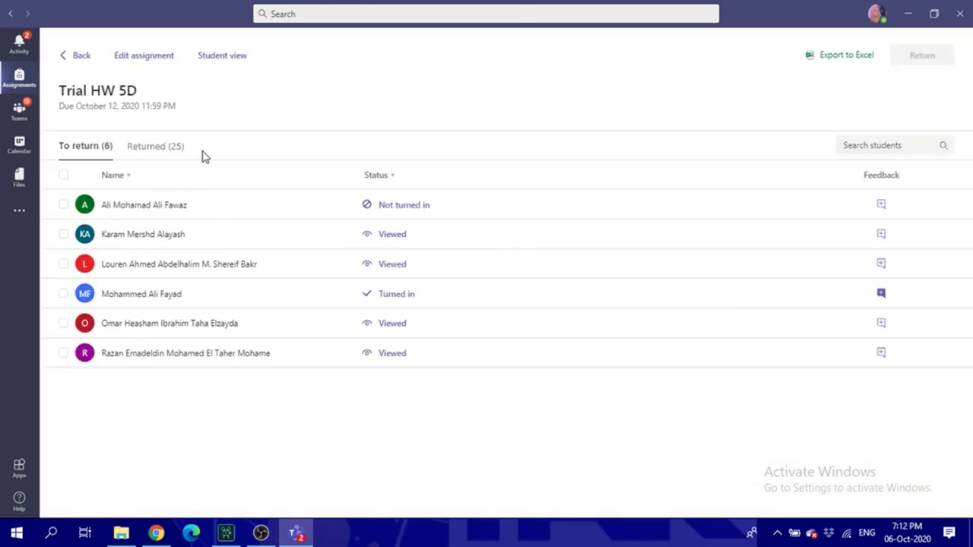
{"action": "left_click", "coordinate": [175, 155]}
{"action": "scroll", "coordinate": [479, 307], "scroll_direction": "down", "scroll_amount": 6}
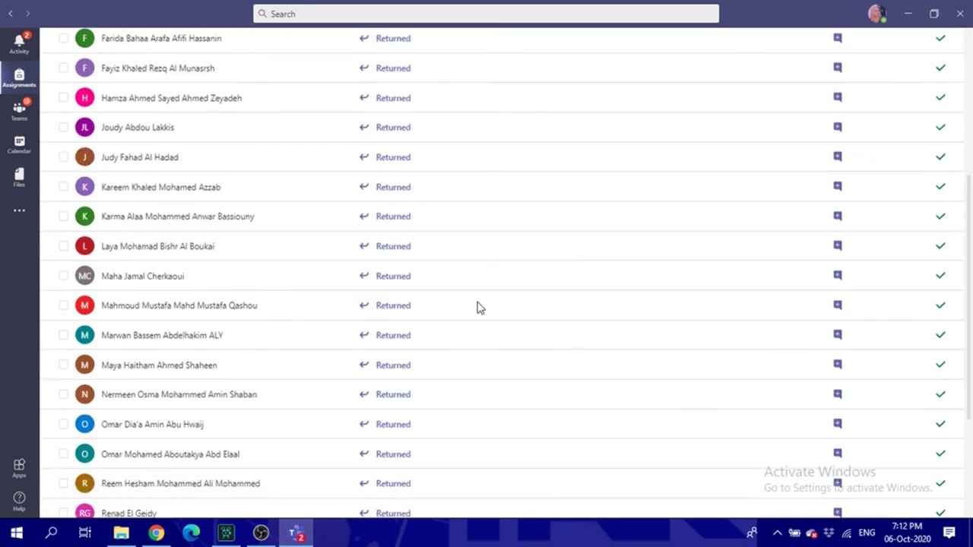
{"action": "scroll", "coordinate": [482, 327], "scroll_direction": "up", "scroll_amount": 8}
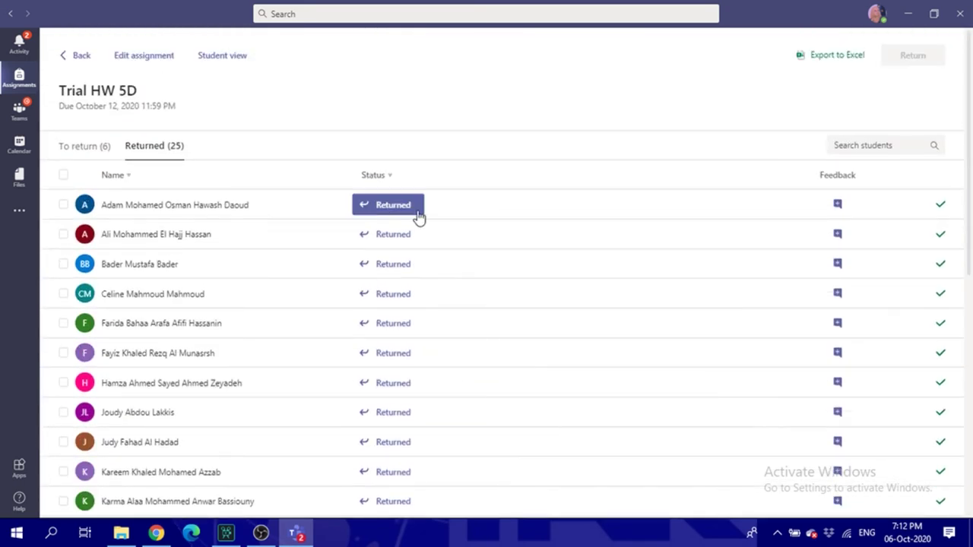
{"action": "scroll", "coordinate": [808, 337], "scroll_direction": "down", "scroll_amount": 5}
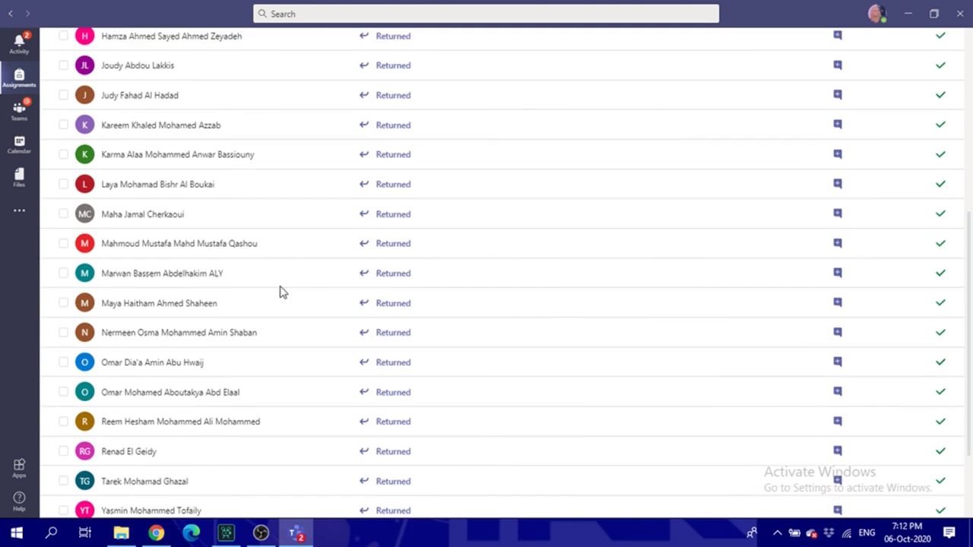
{"action": "scroll", "coordinate": [282, 291], "scroll_direction": "up", "scroll_amount": 5}
{"action": "left_click", "coordinate": [86, 148]}
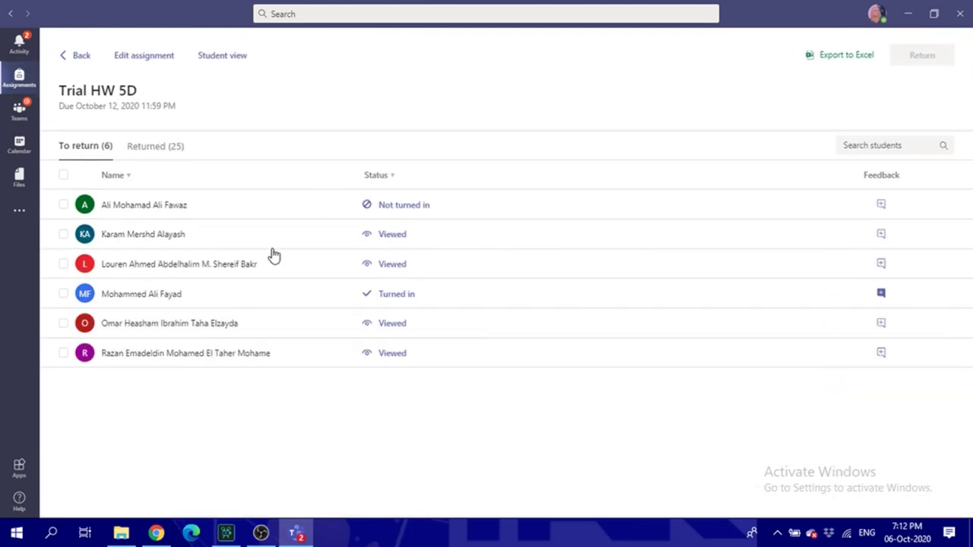